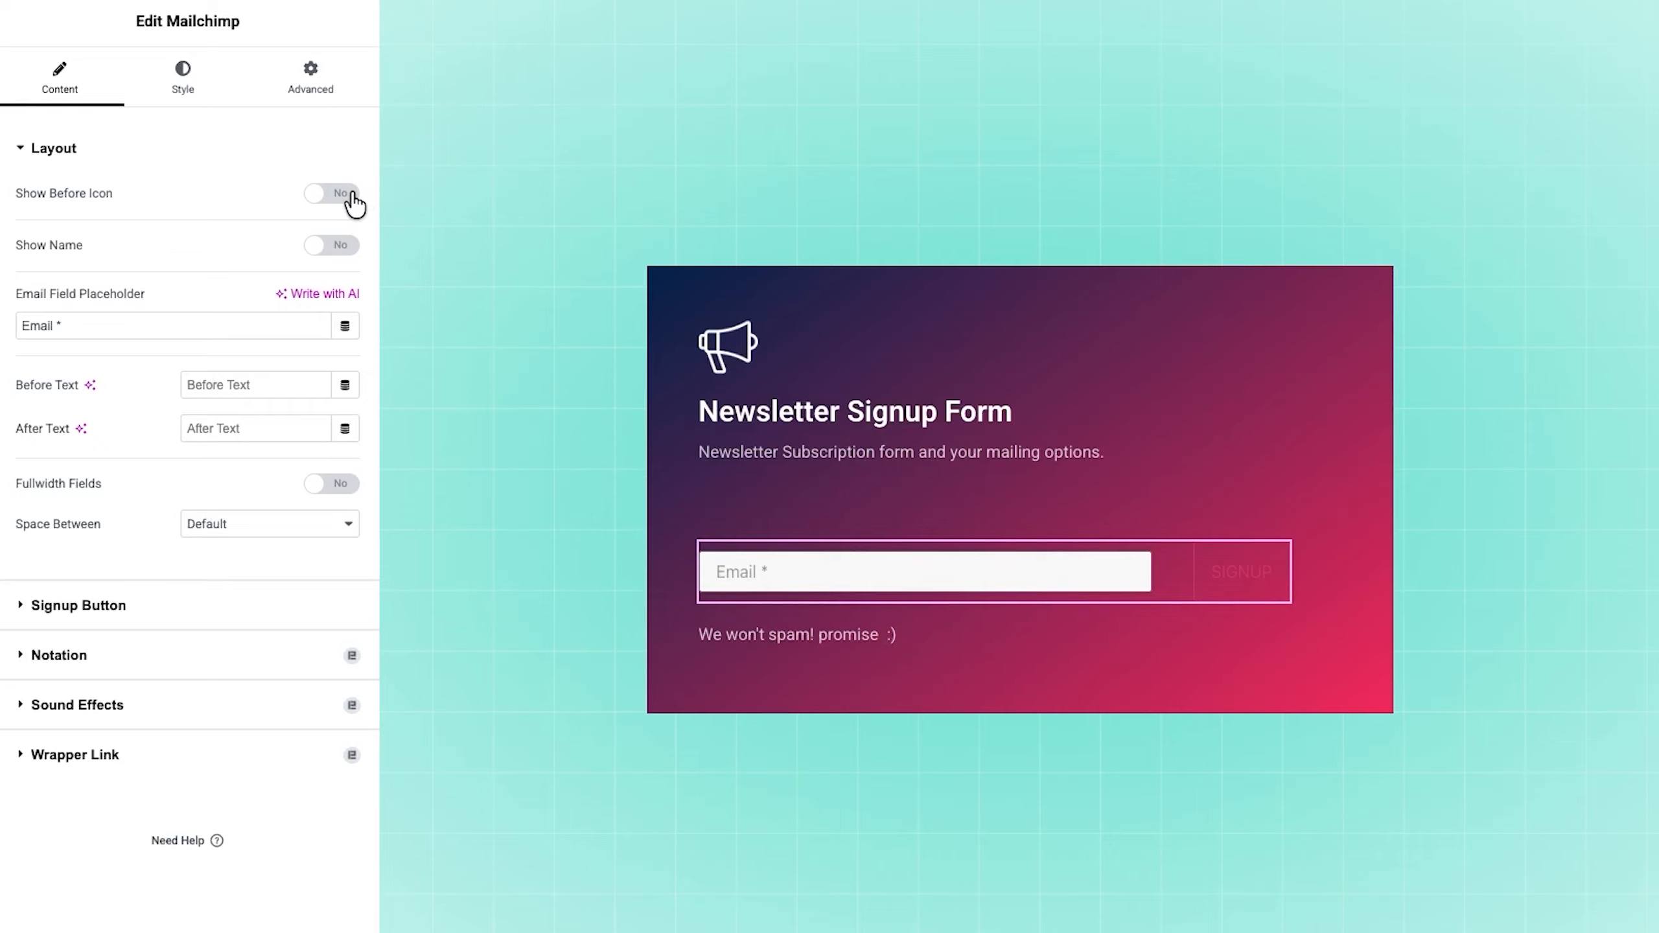
Step: Try showing the before icon and the name field in the form layout, turning each one off again
click(332, 192)
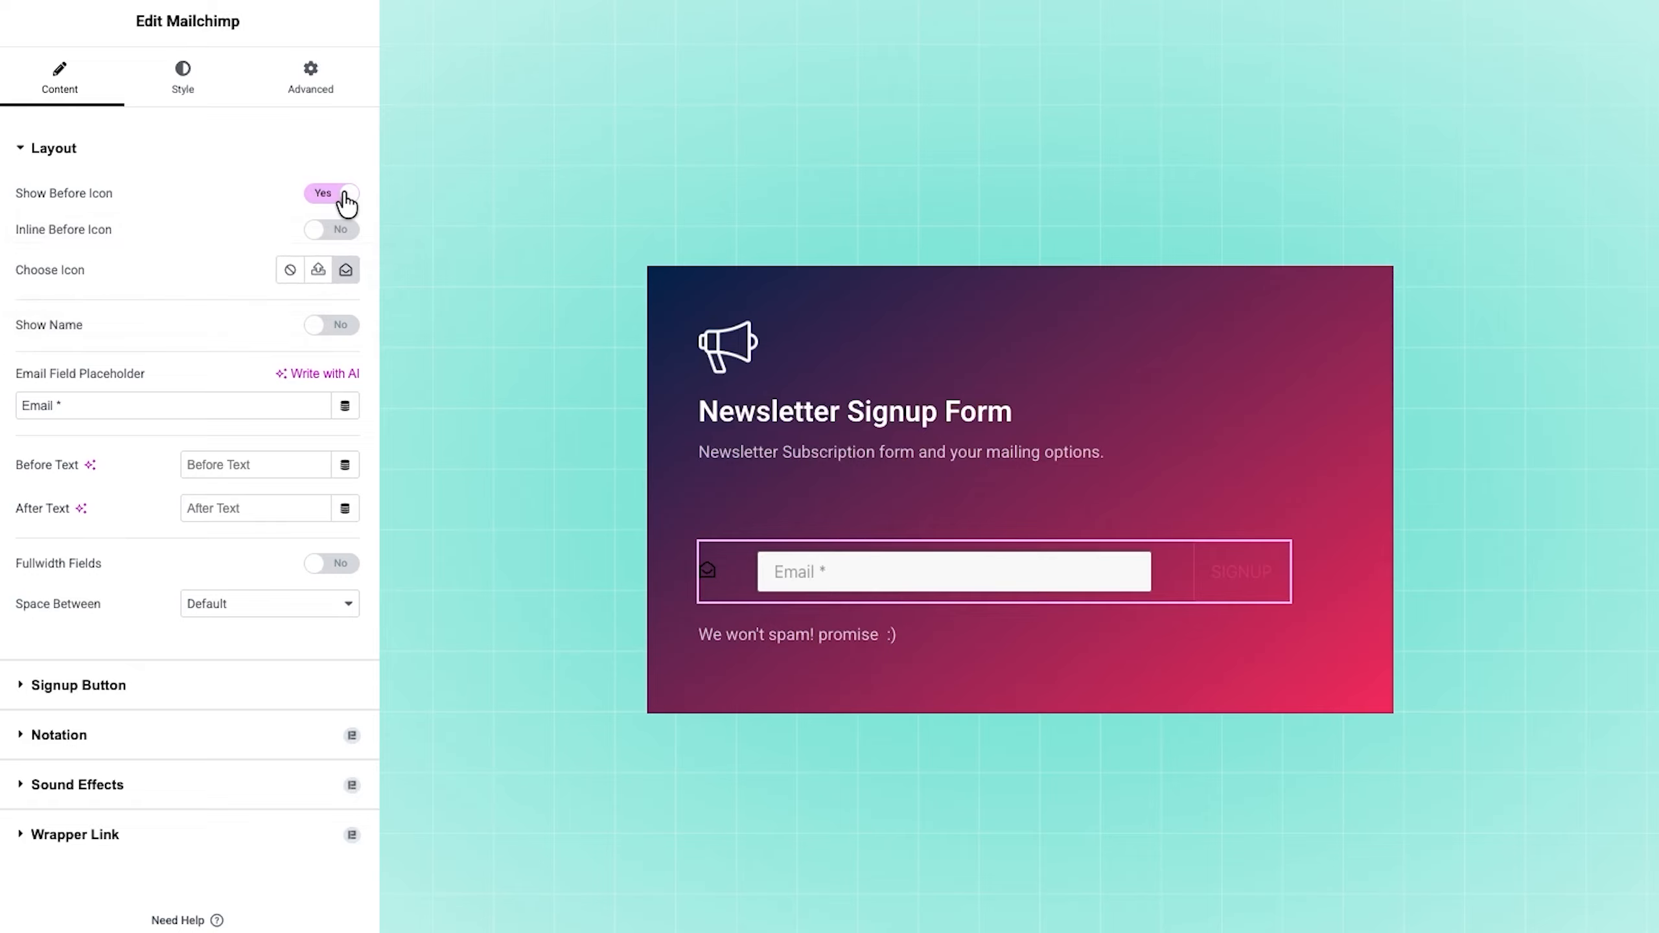
click(344, 194)
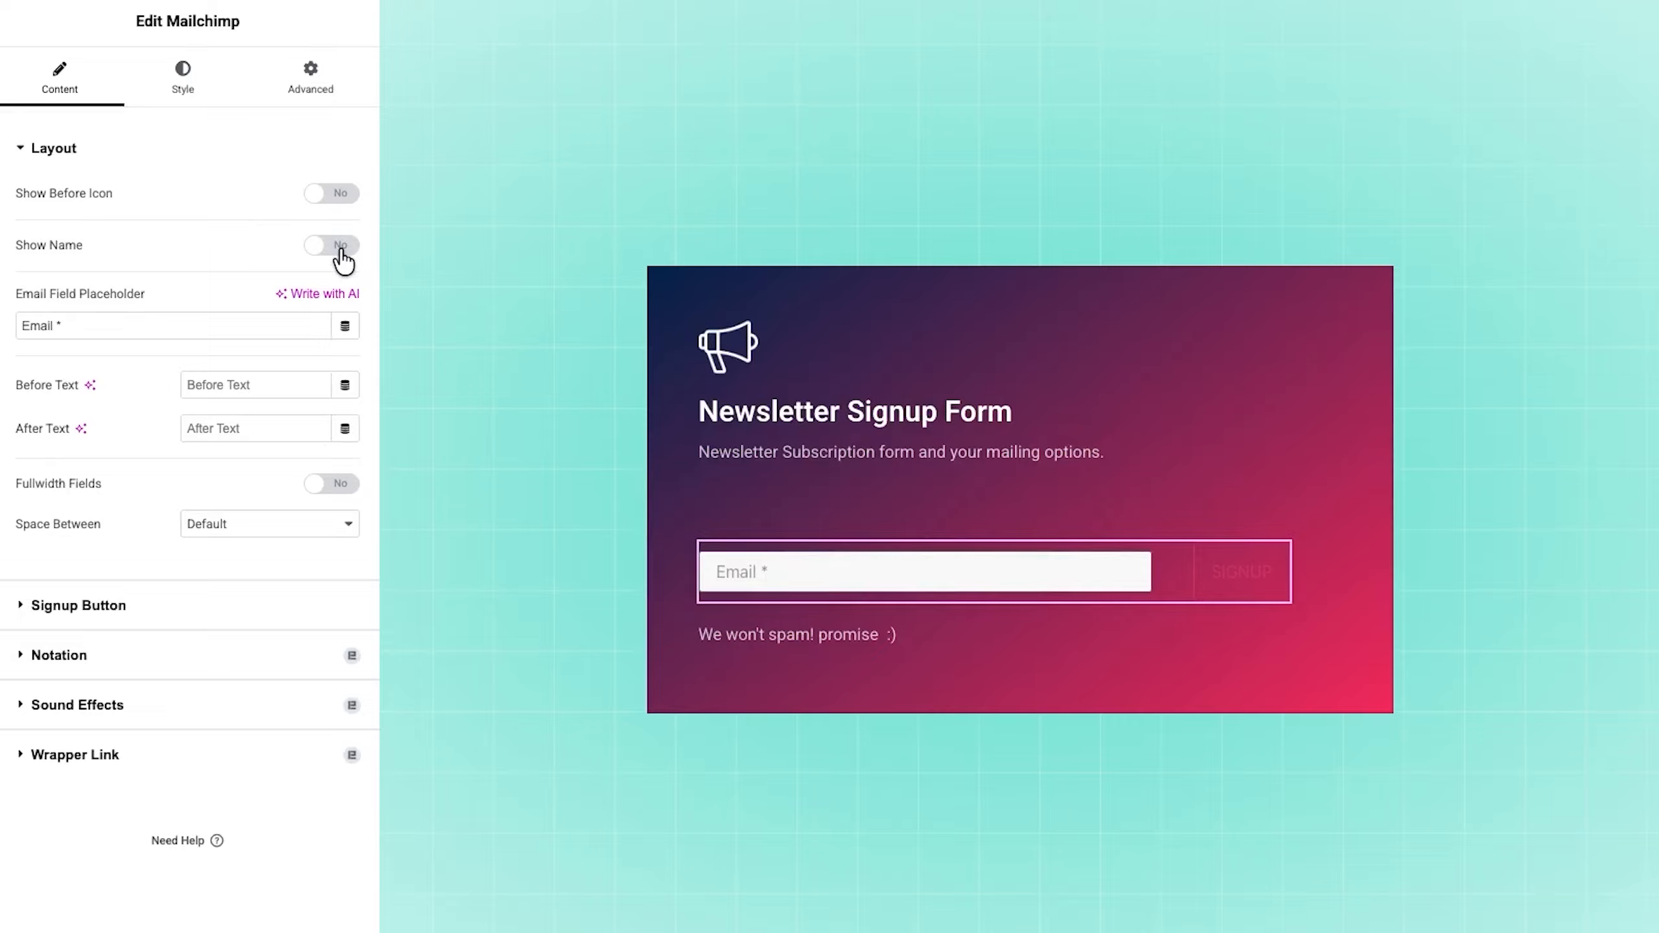
click(340, 252)
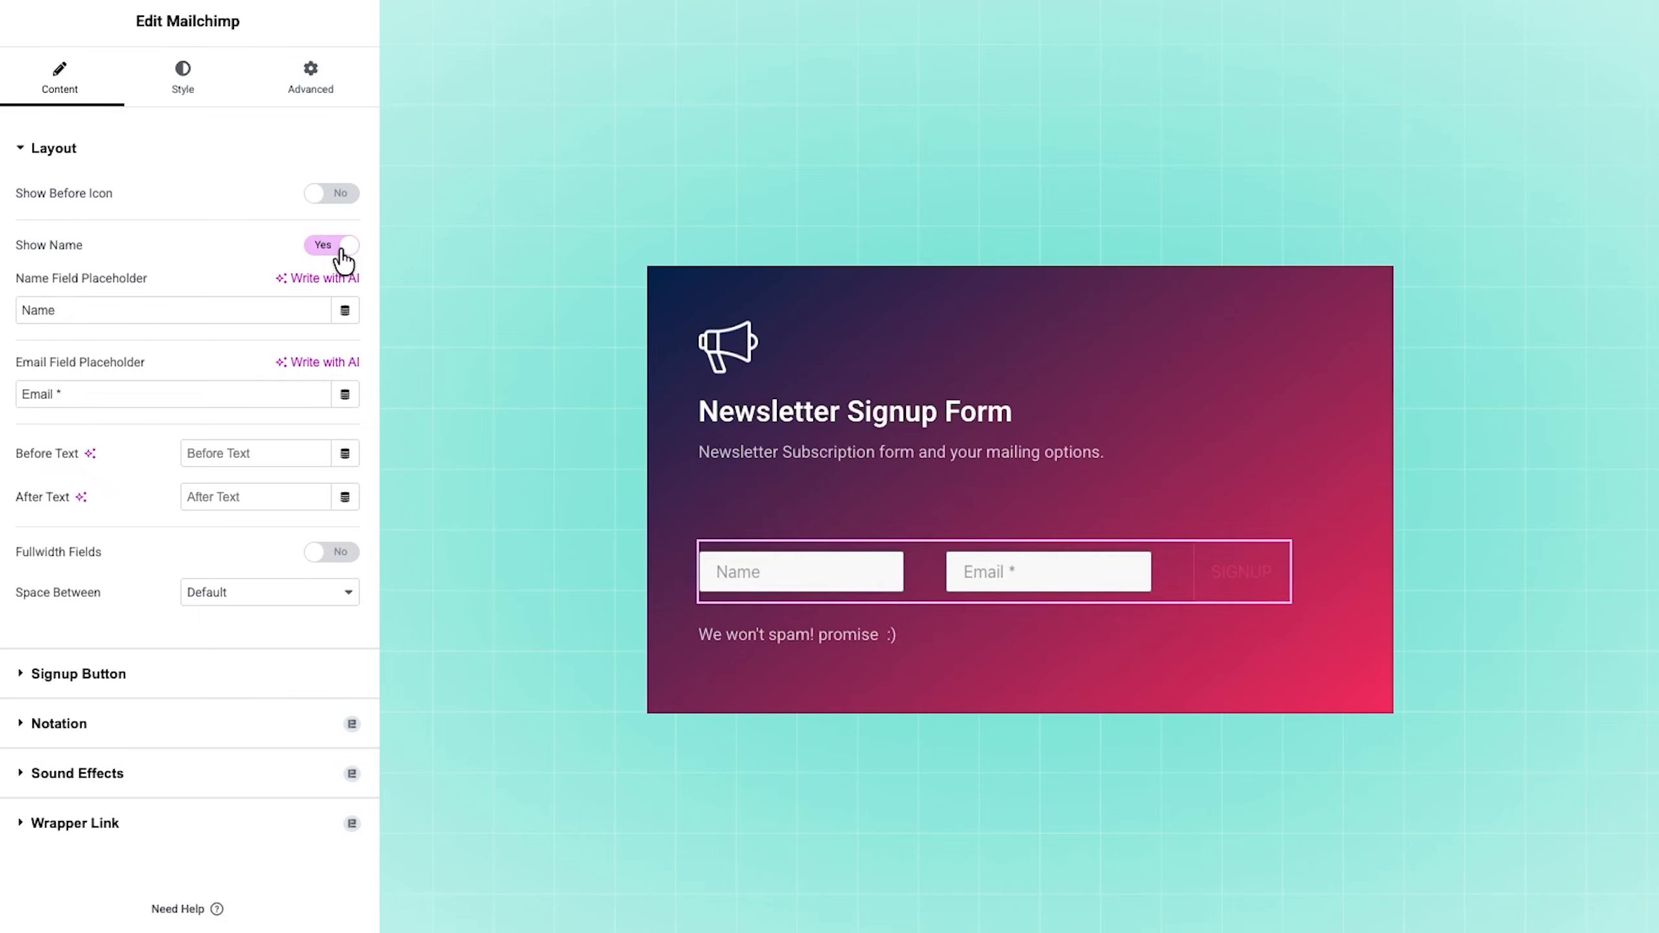
click(341, 255)
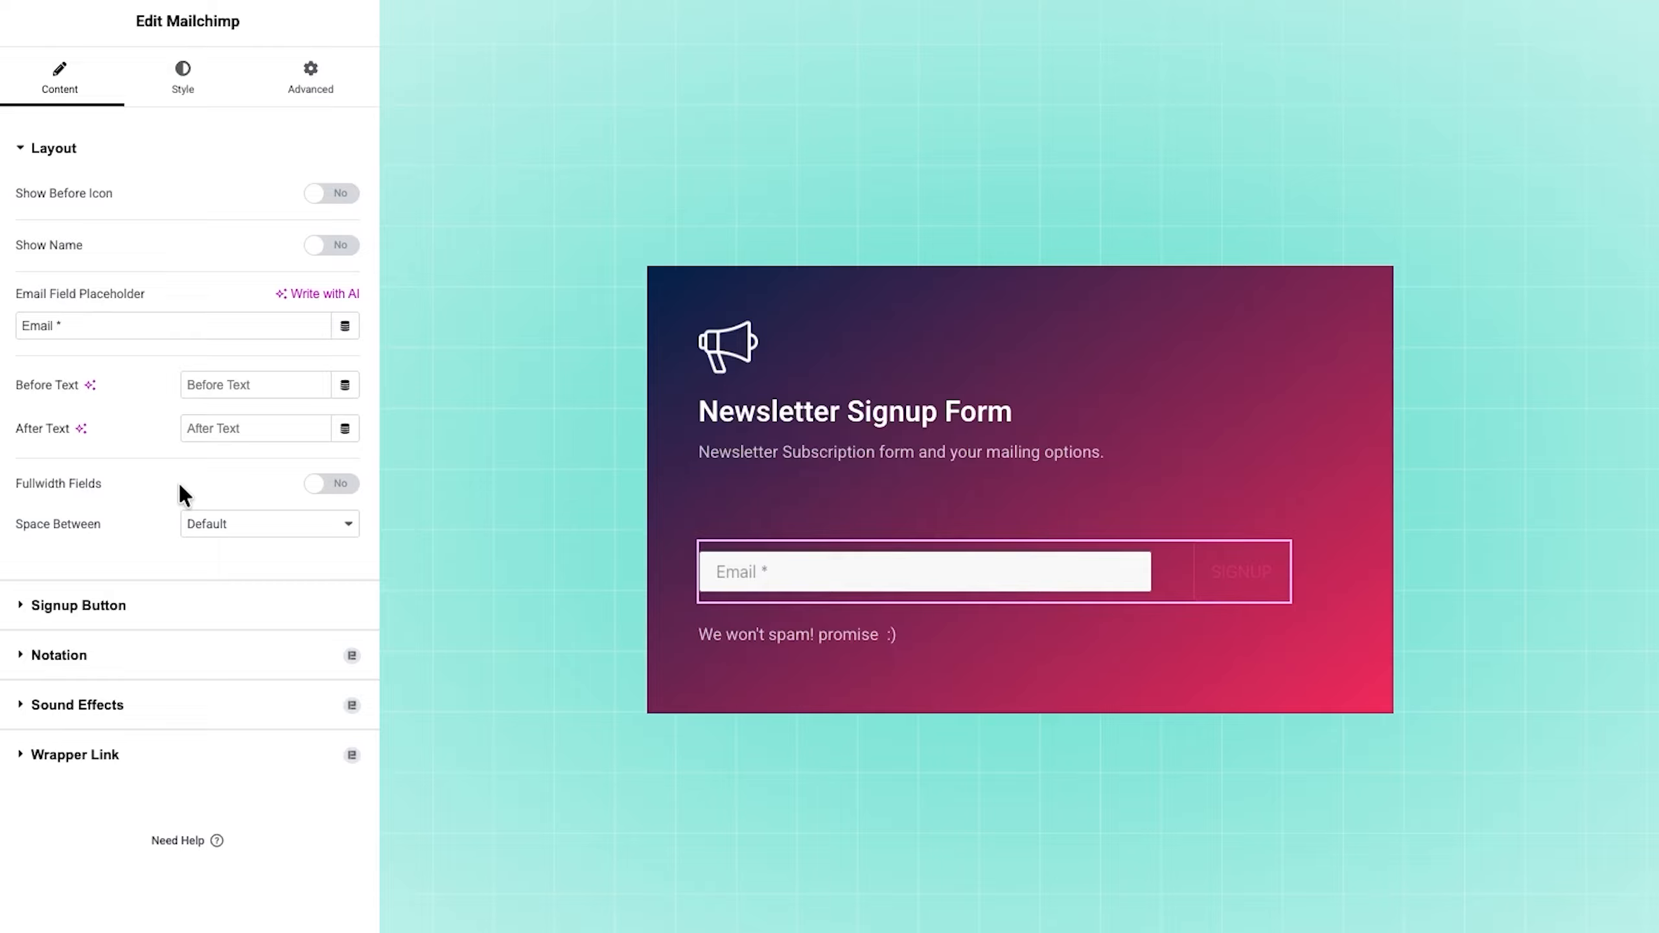
Step: Enable full-width fields with the Column direction and try the full-width button option, leaving it off
click(350, 486)
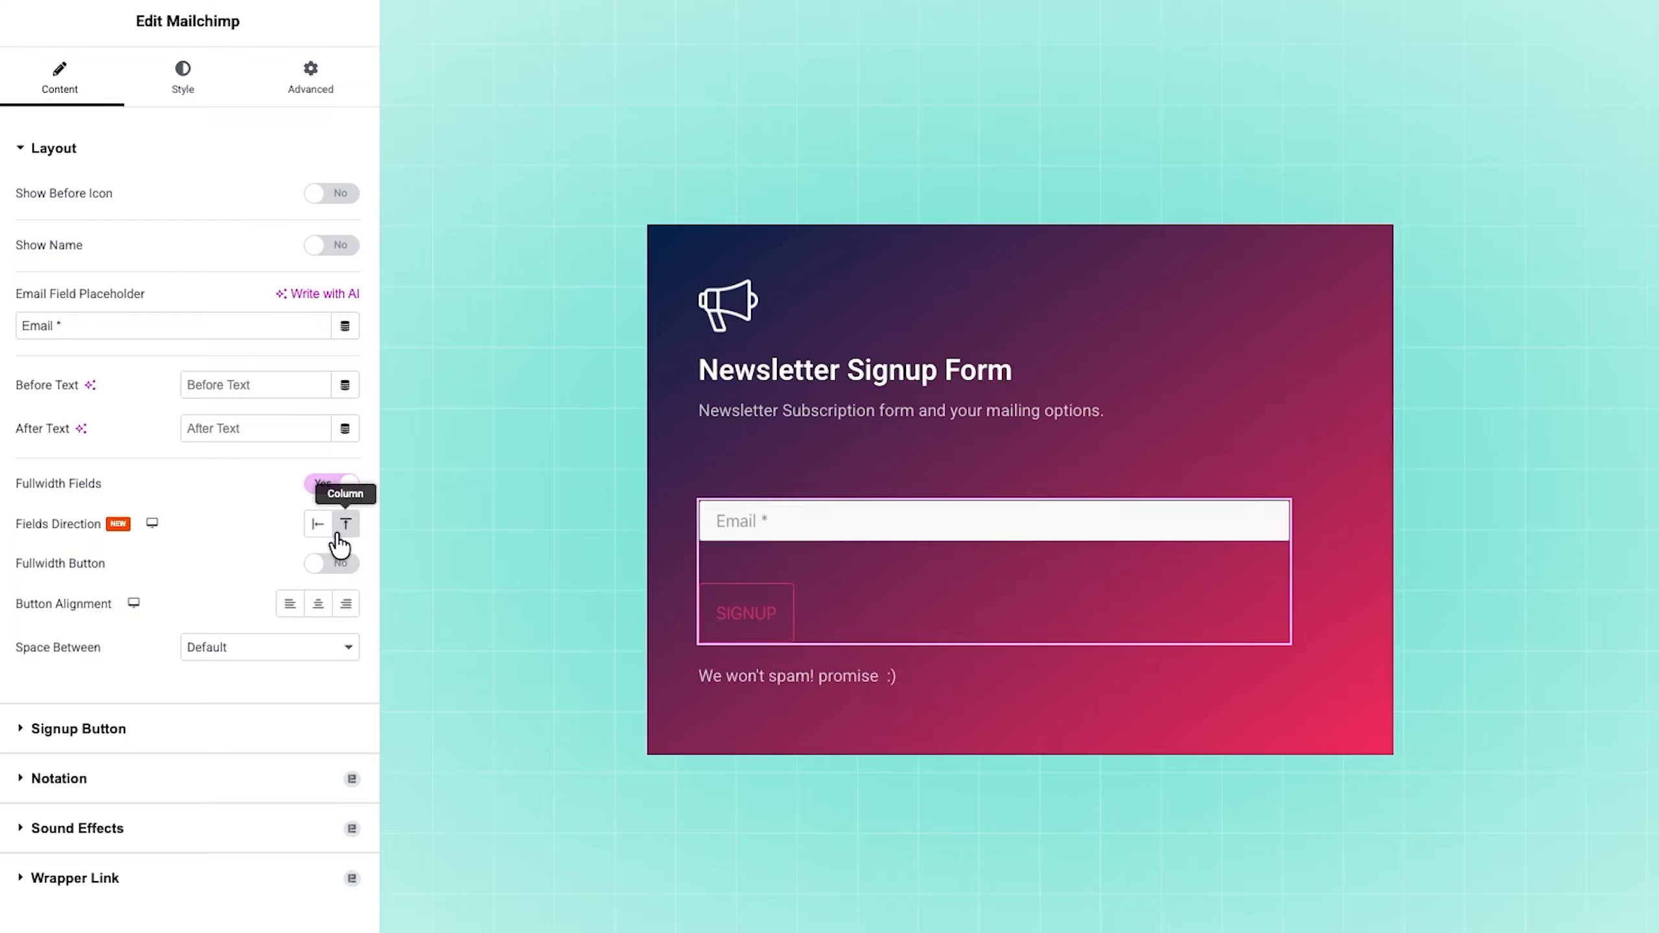
click(345, 528)
click(345, 528)
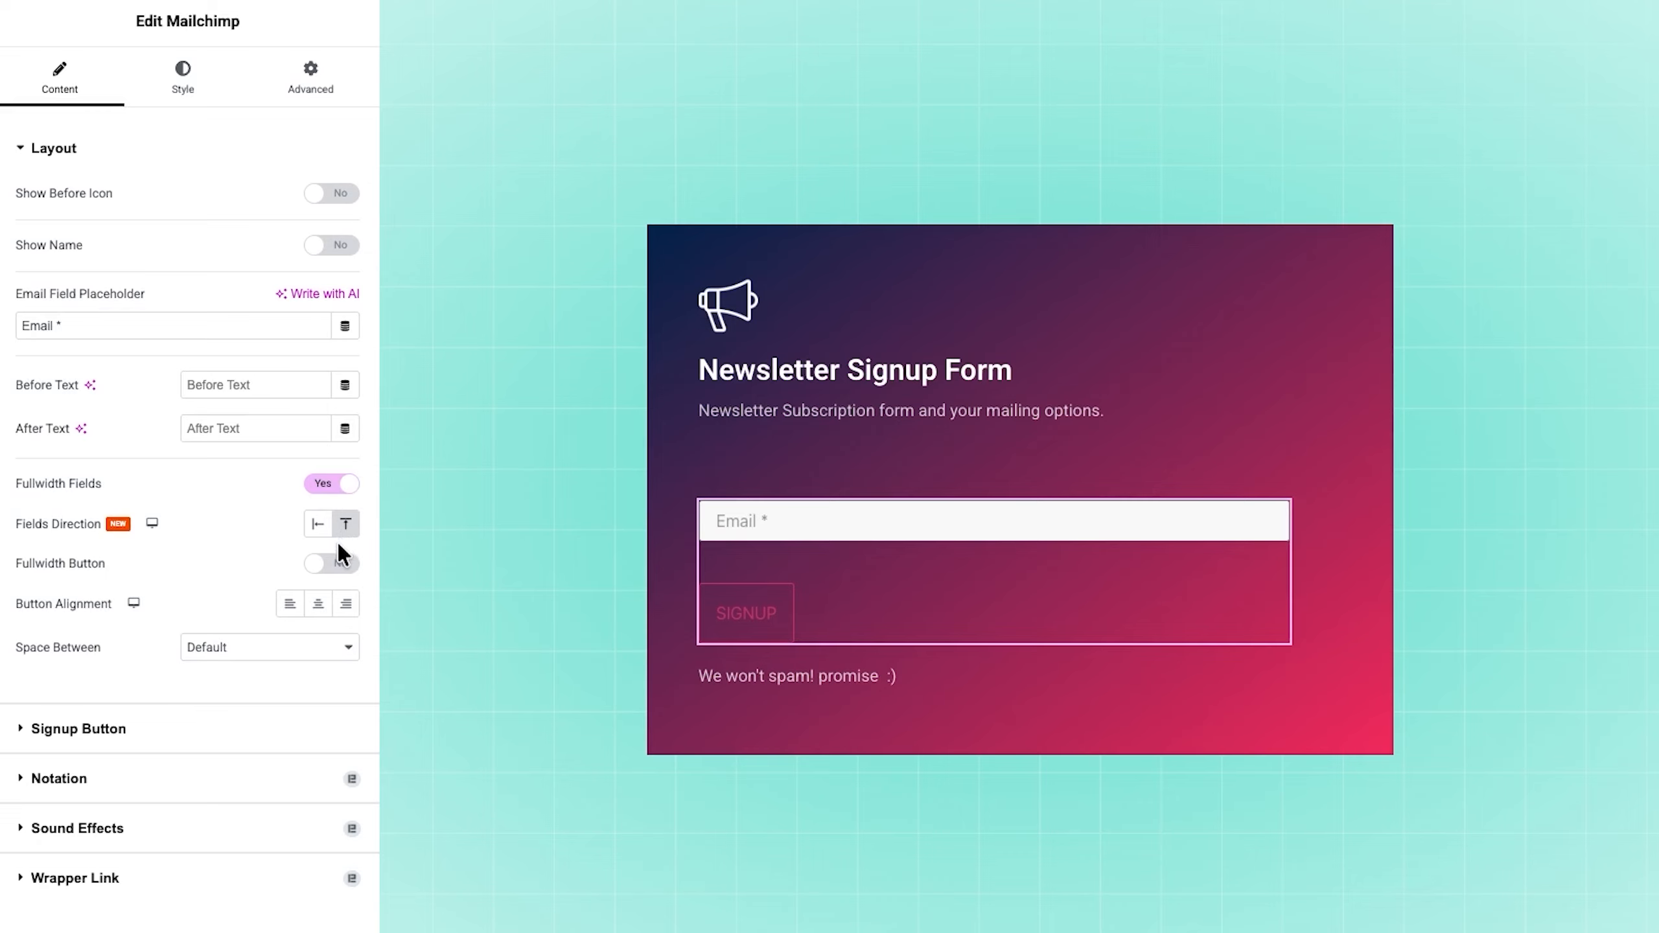
click(333, 564)
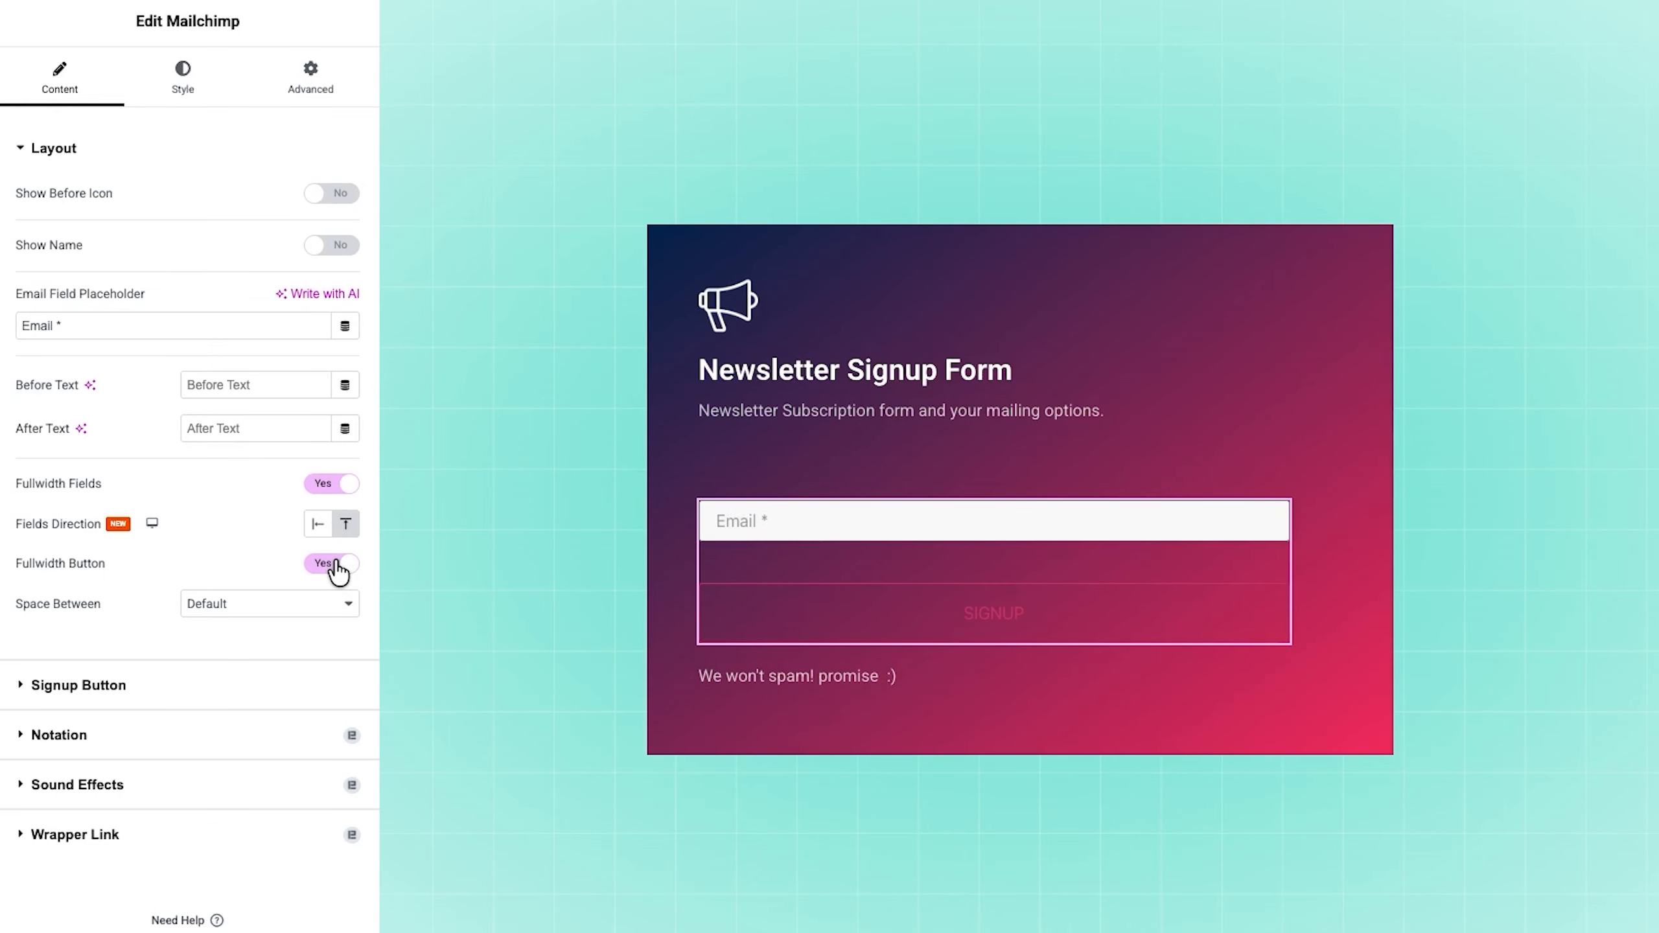
click(335, 565)
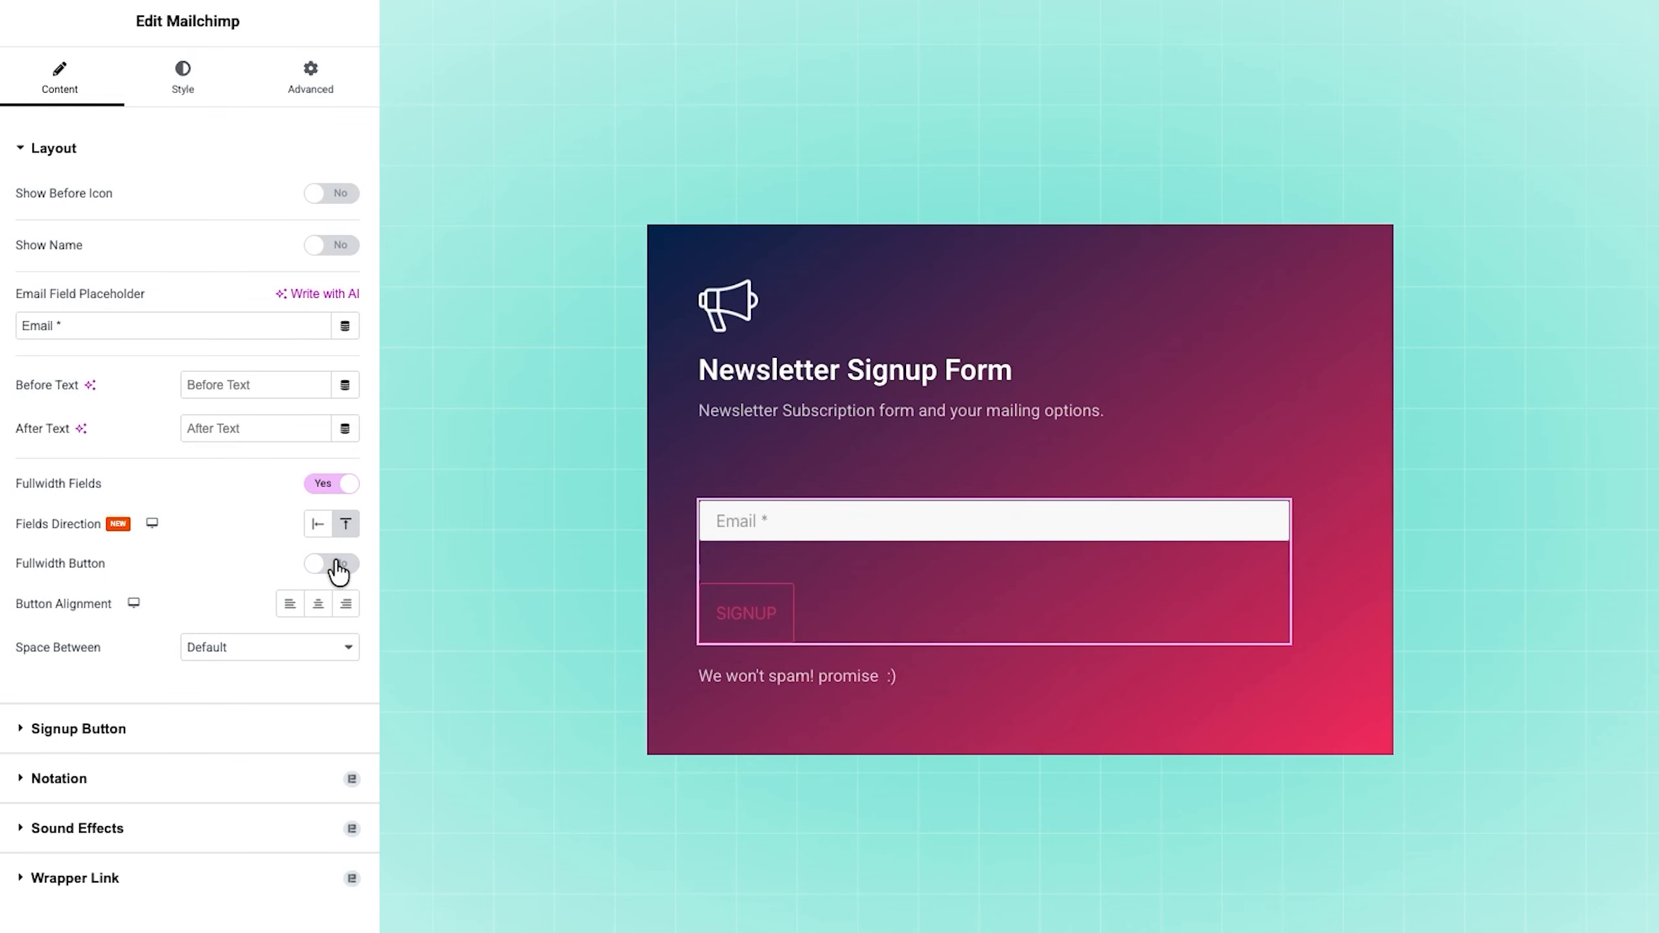
Step: Set the space between the form elements to Medium and open the signup button's content settings
click(255, 653)
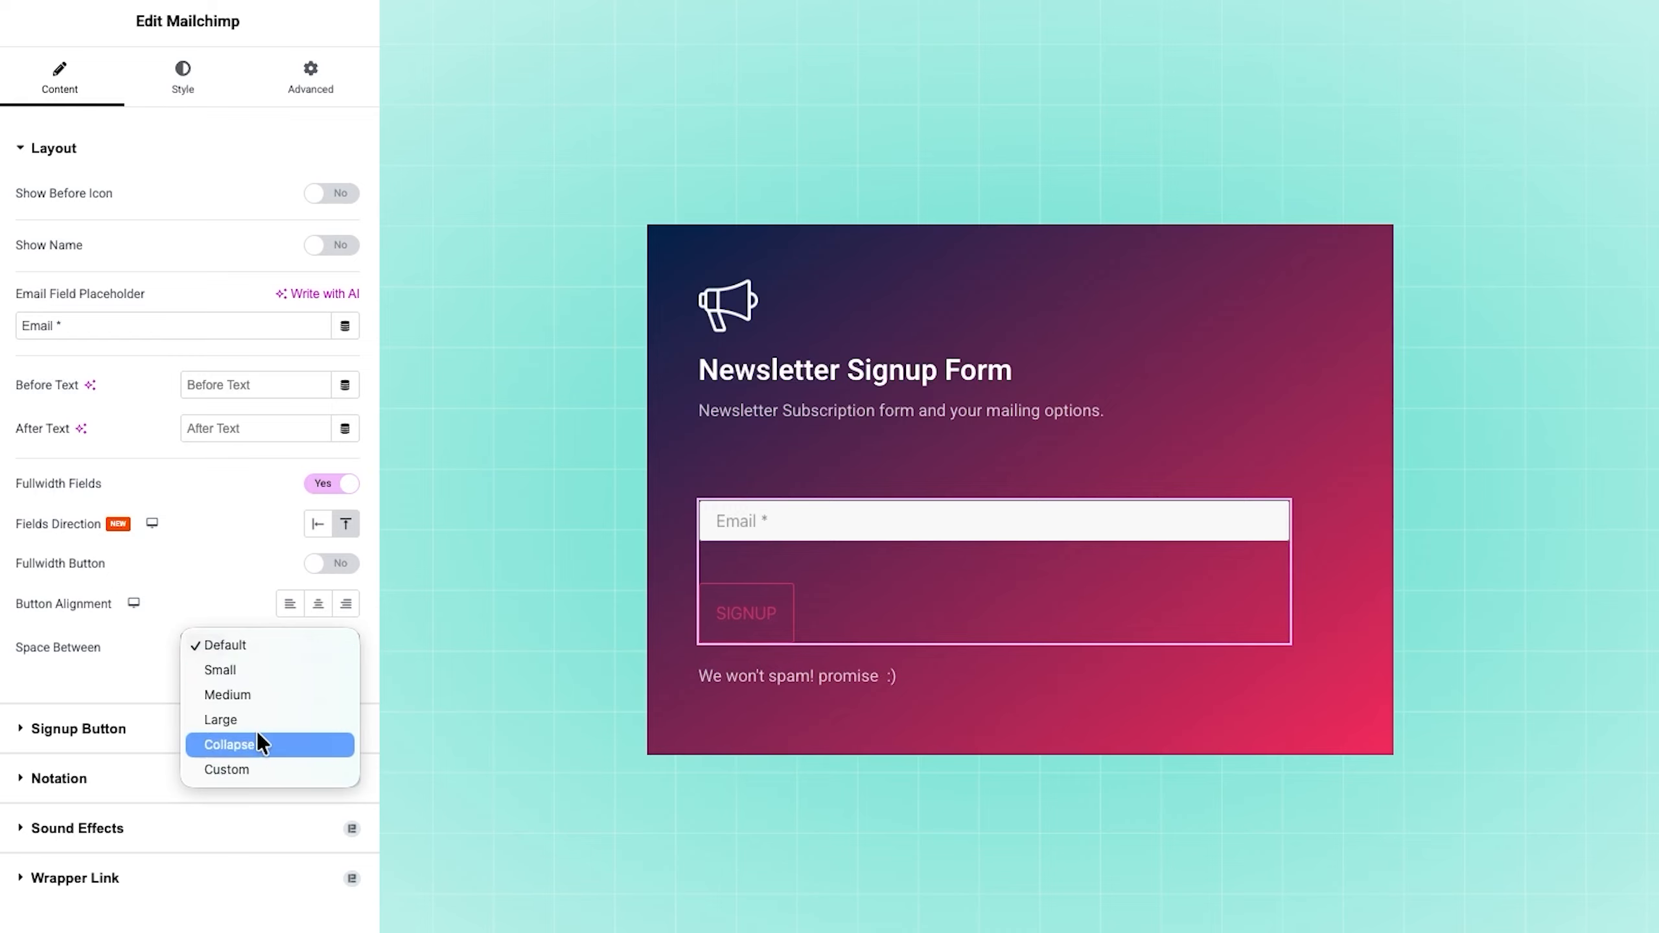
click(257, 694)
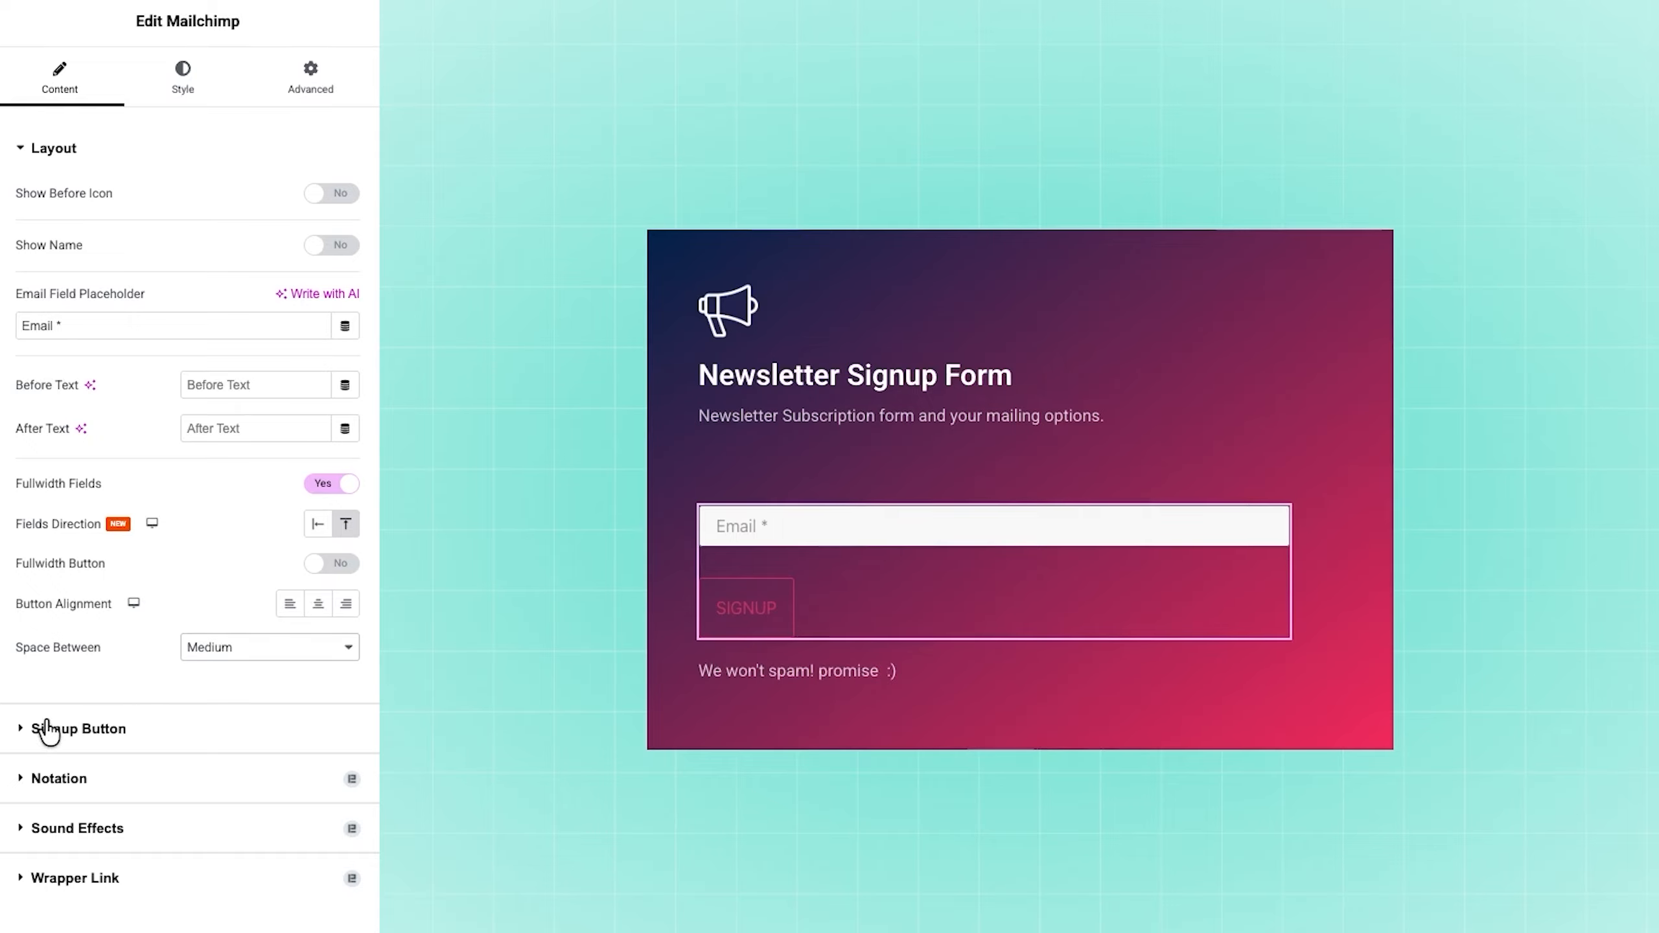
click(99, 728)
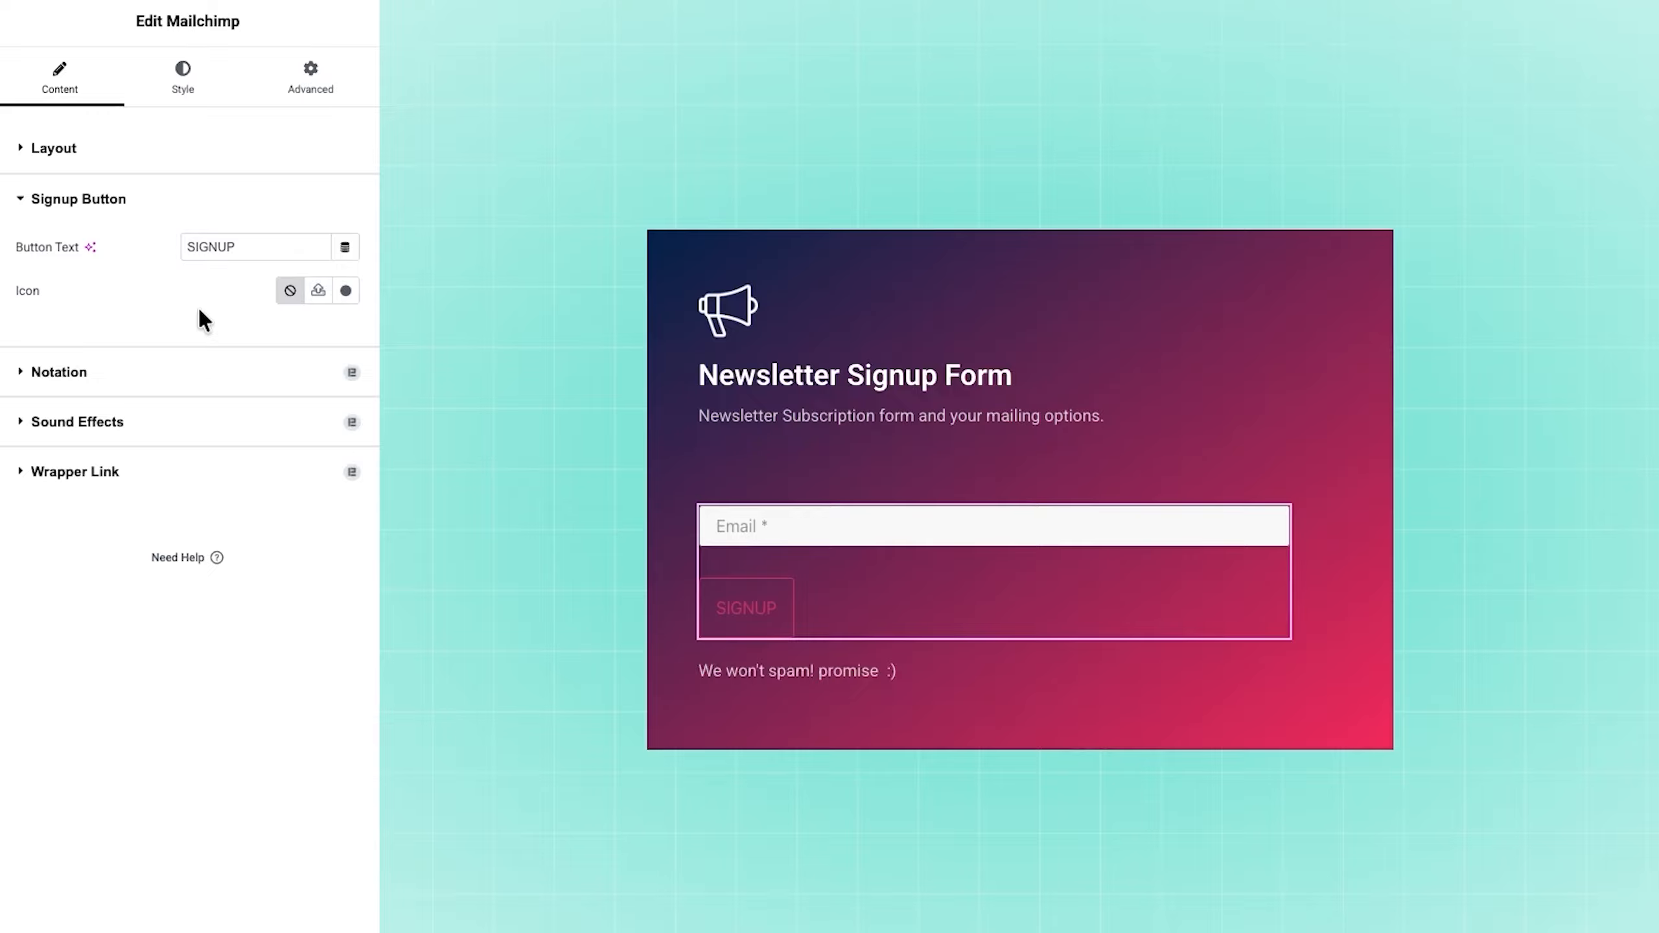
Step: Set the form field's placeholder color to #FFFFFF99 and its text color to white
click(209, 78)
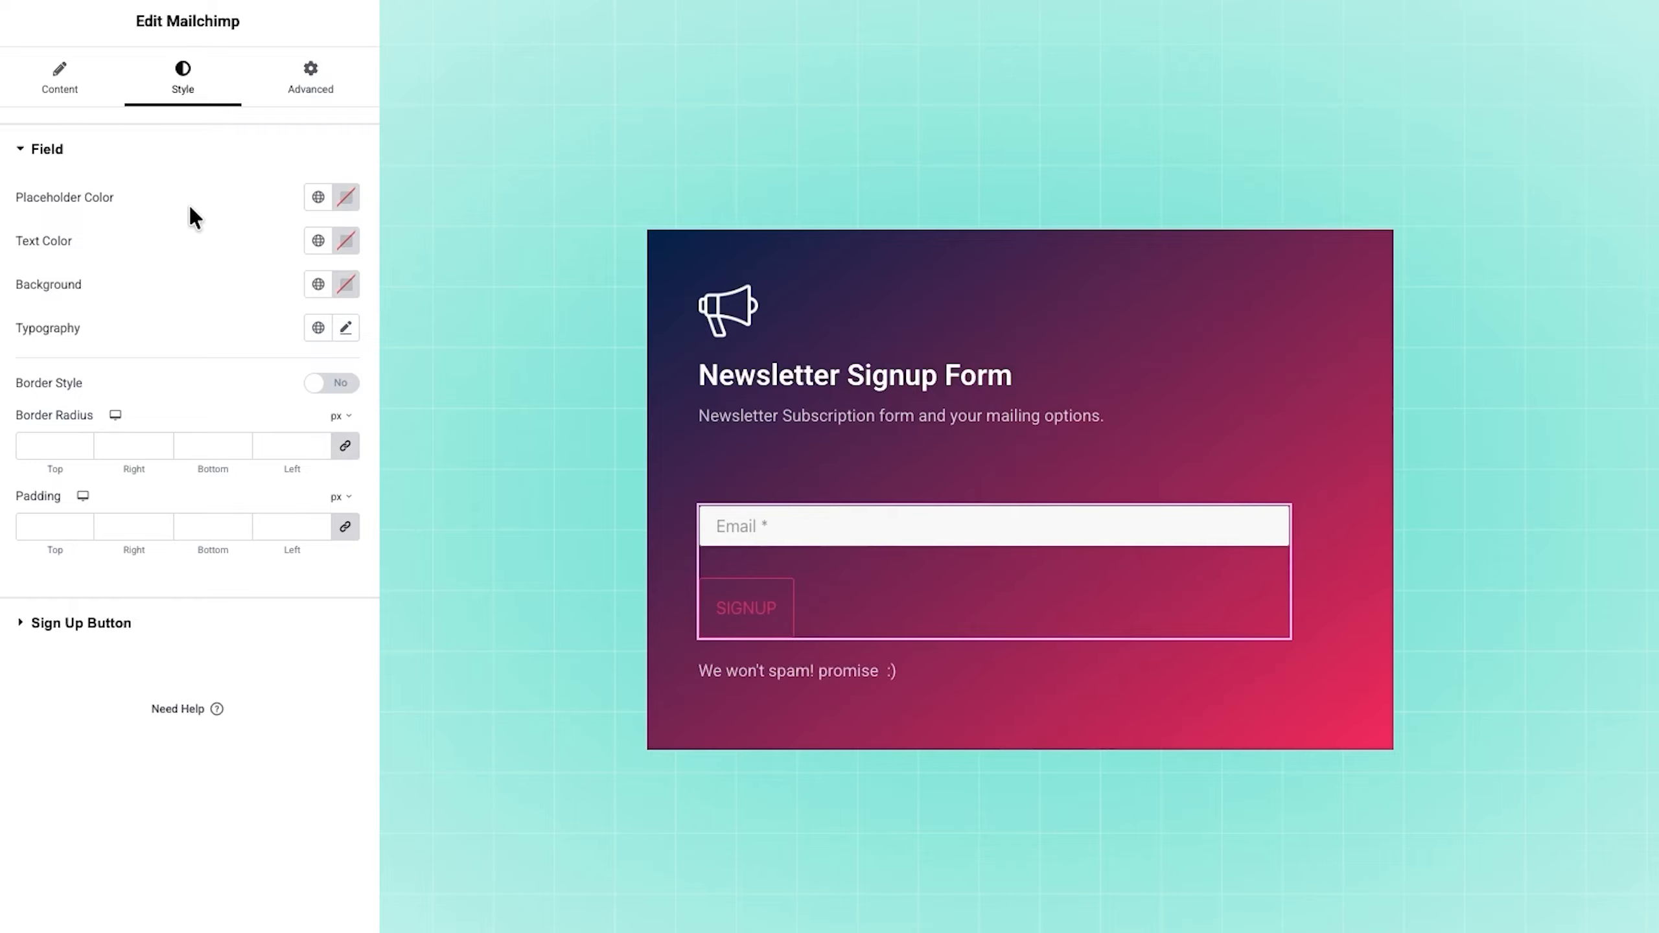
click(346, 199)
text(#FFFFFF99)
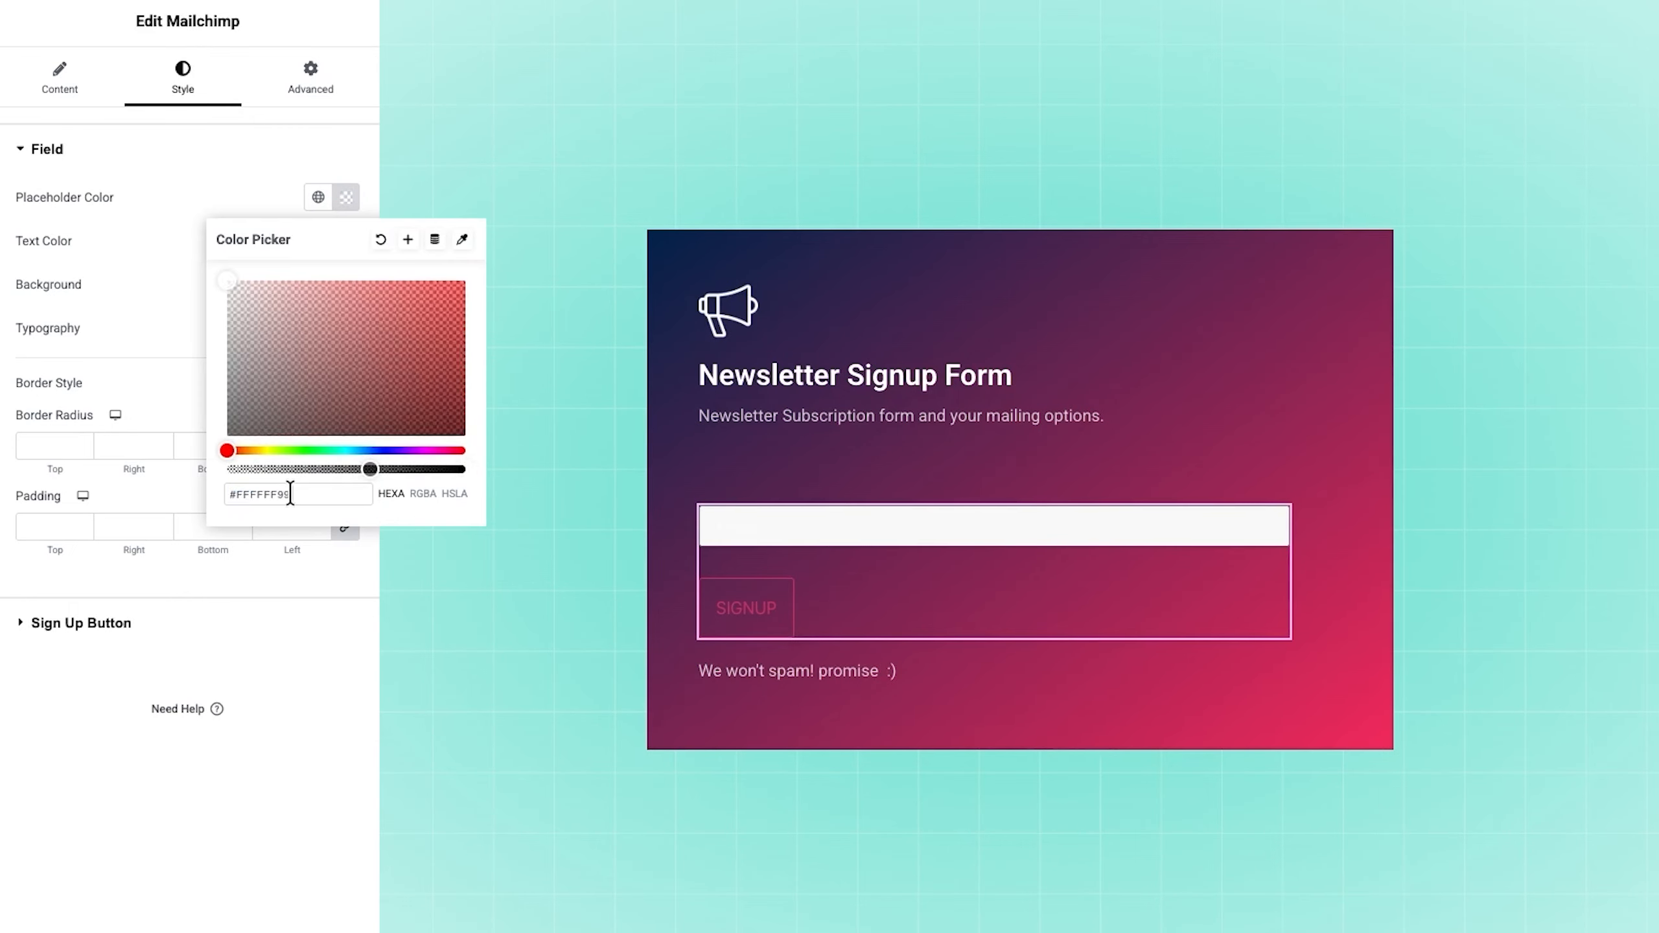
click(200, 273)
click(345, 241)
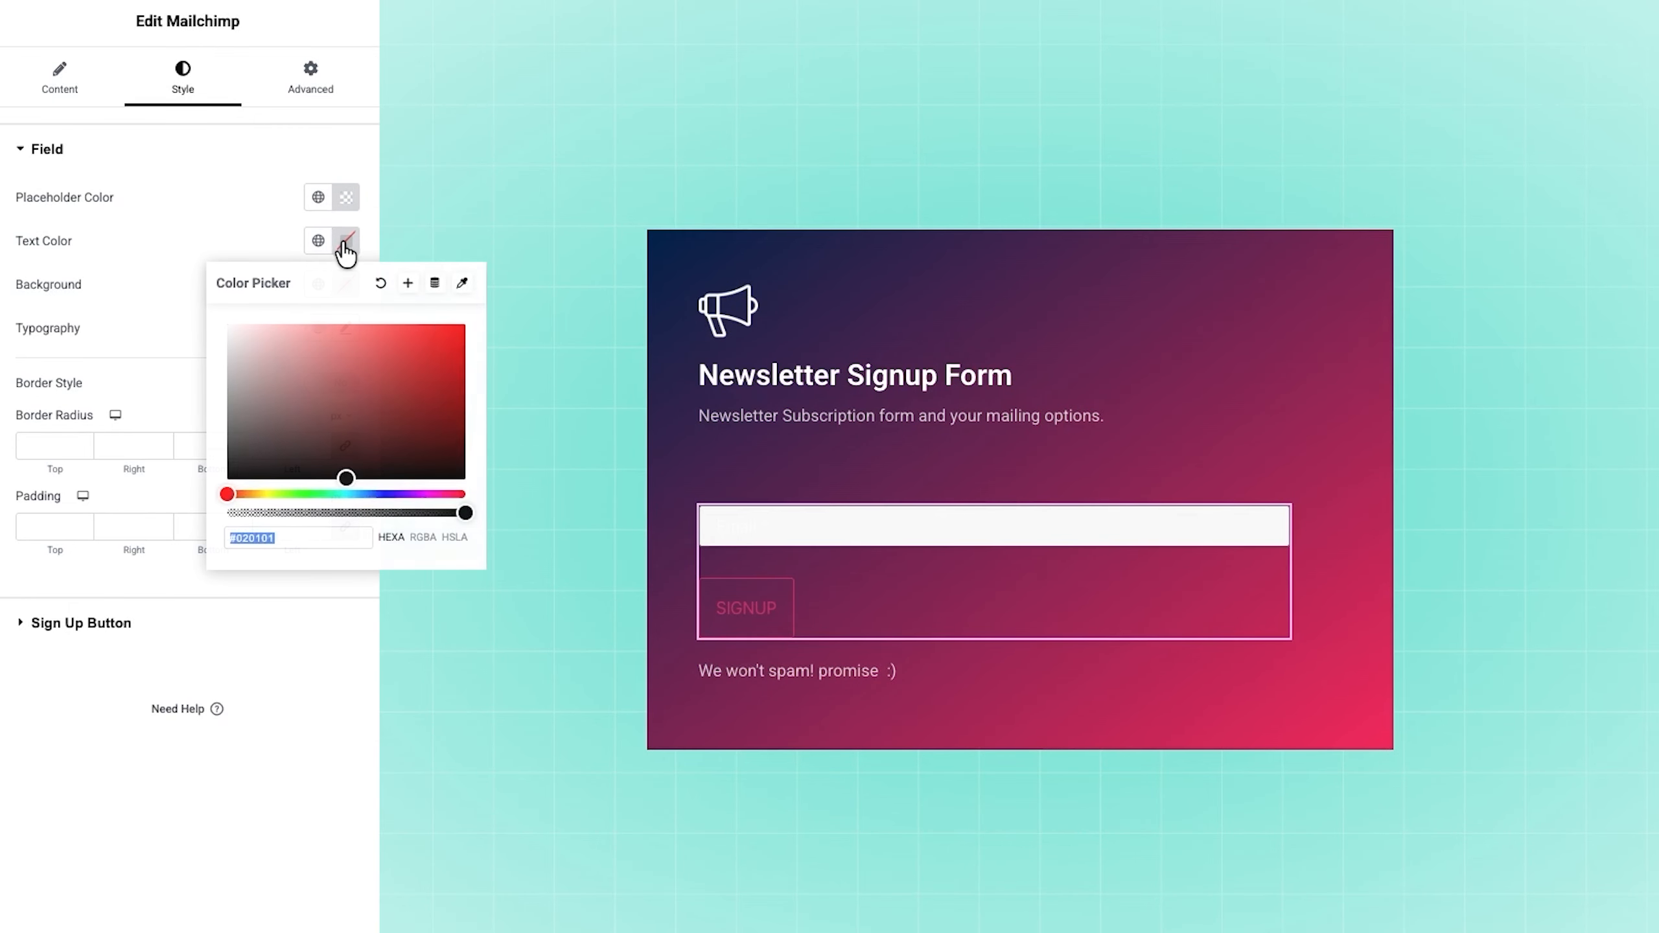
text(#F5F5F5)
click(123, 271)
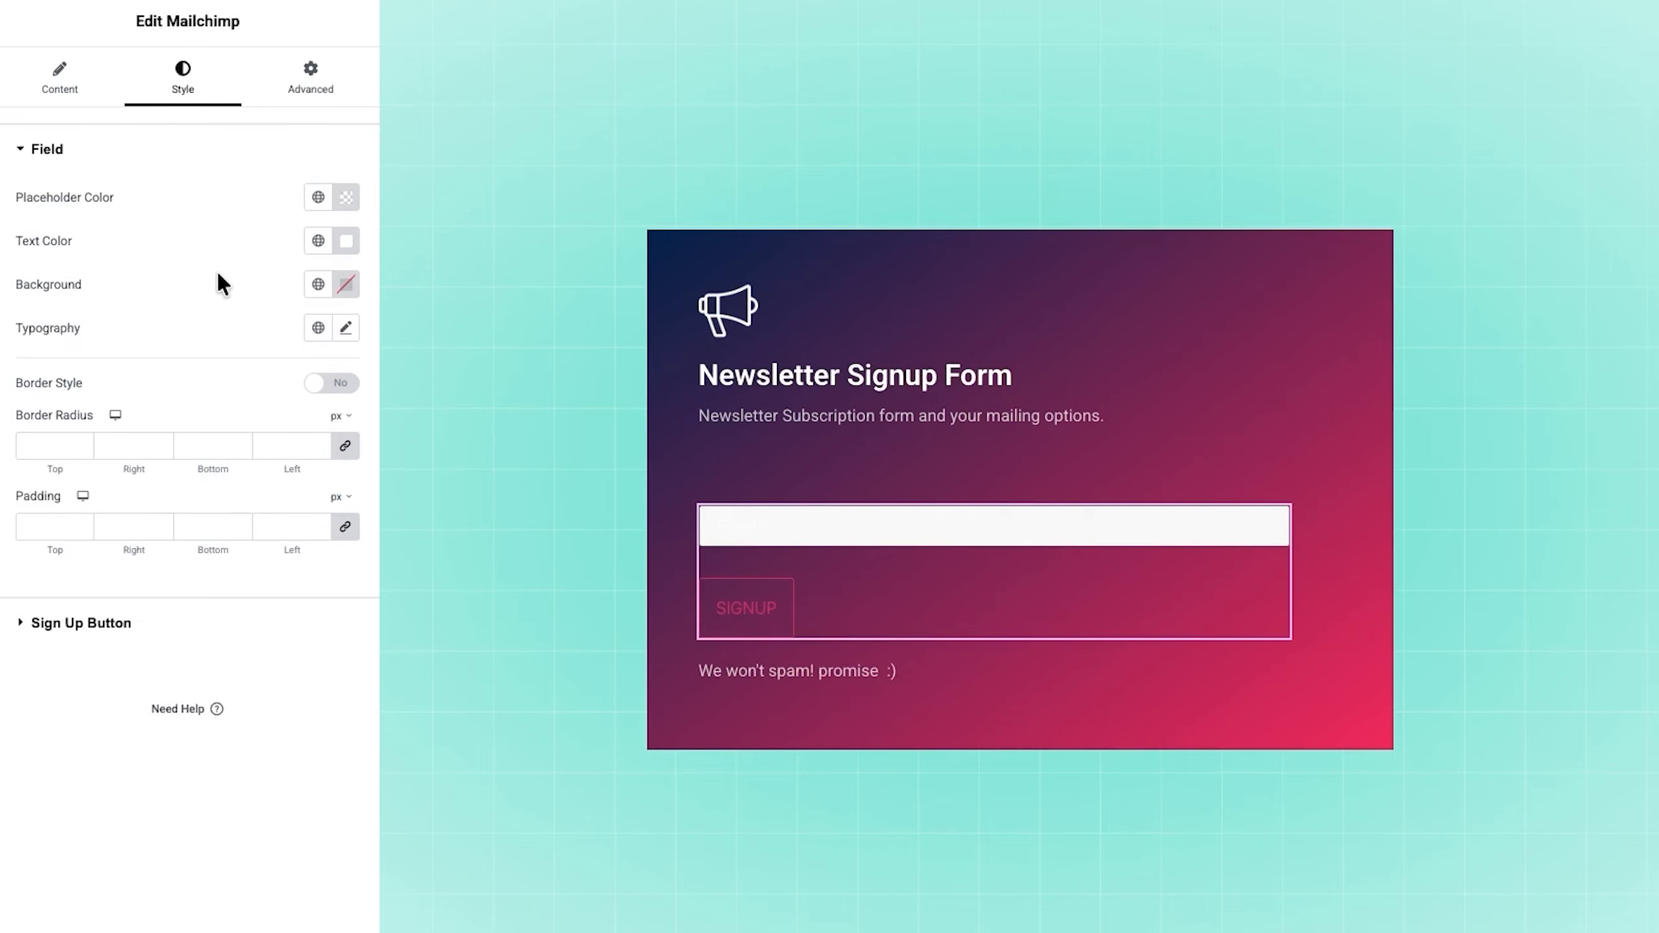
Step: Set the form field's background color to #FFFFFF33
click(340, 288)
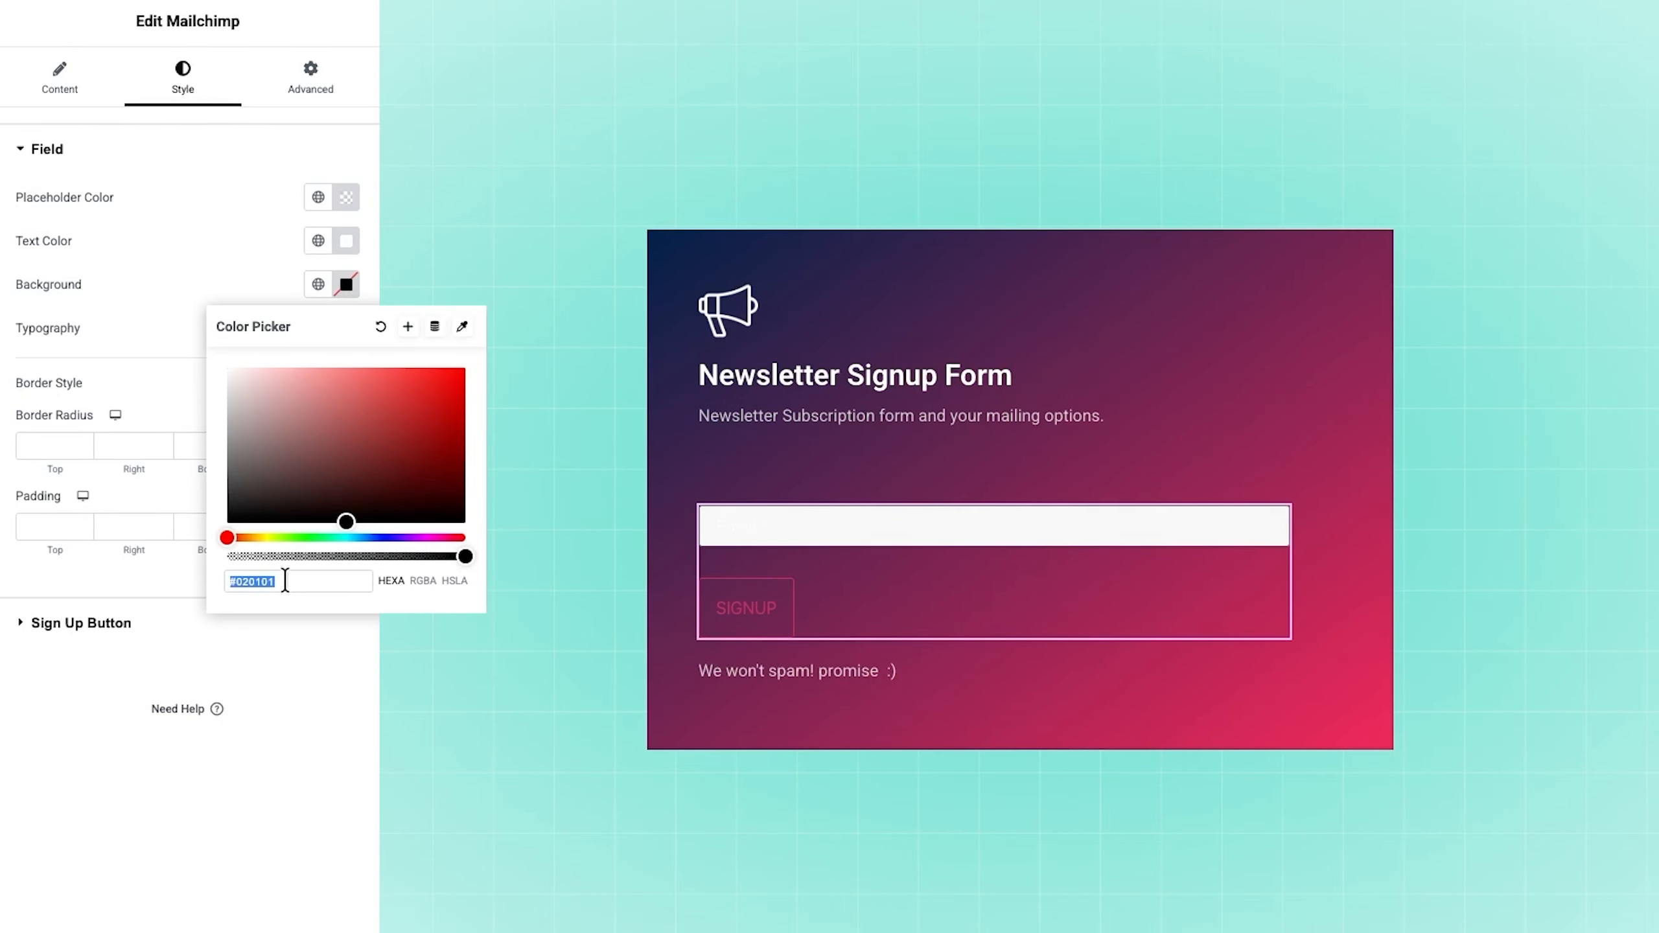
text(#FFFFFF33)
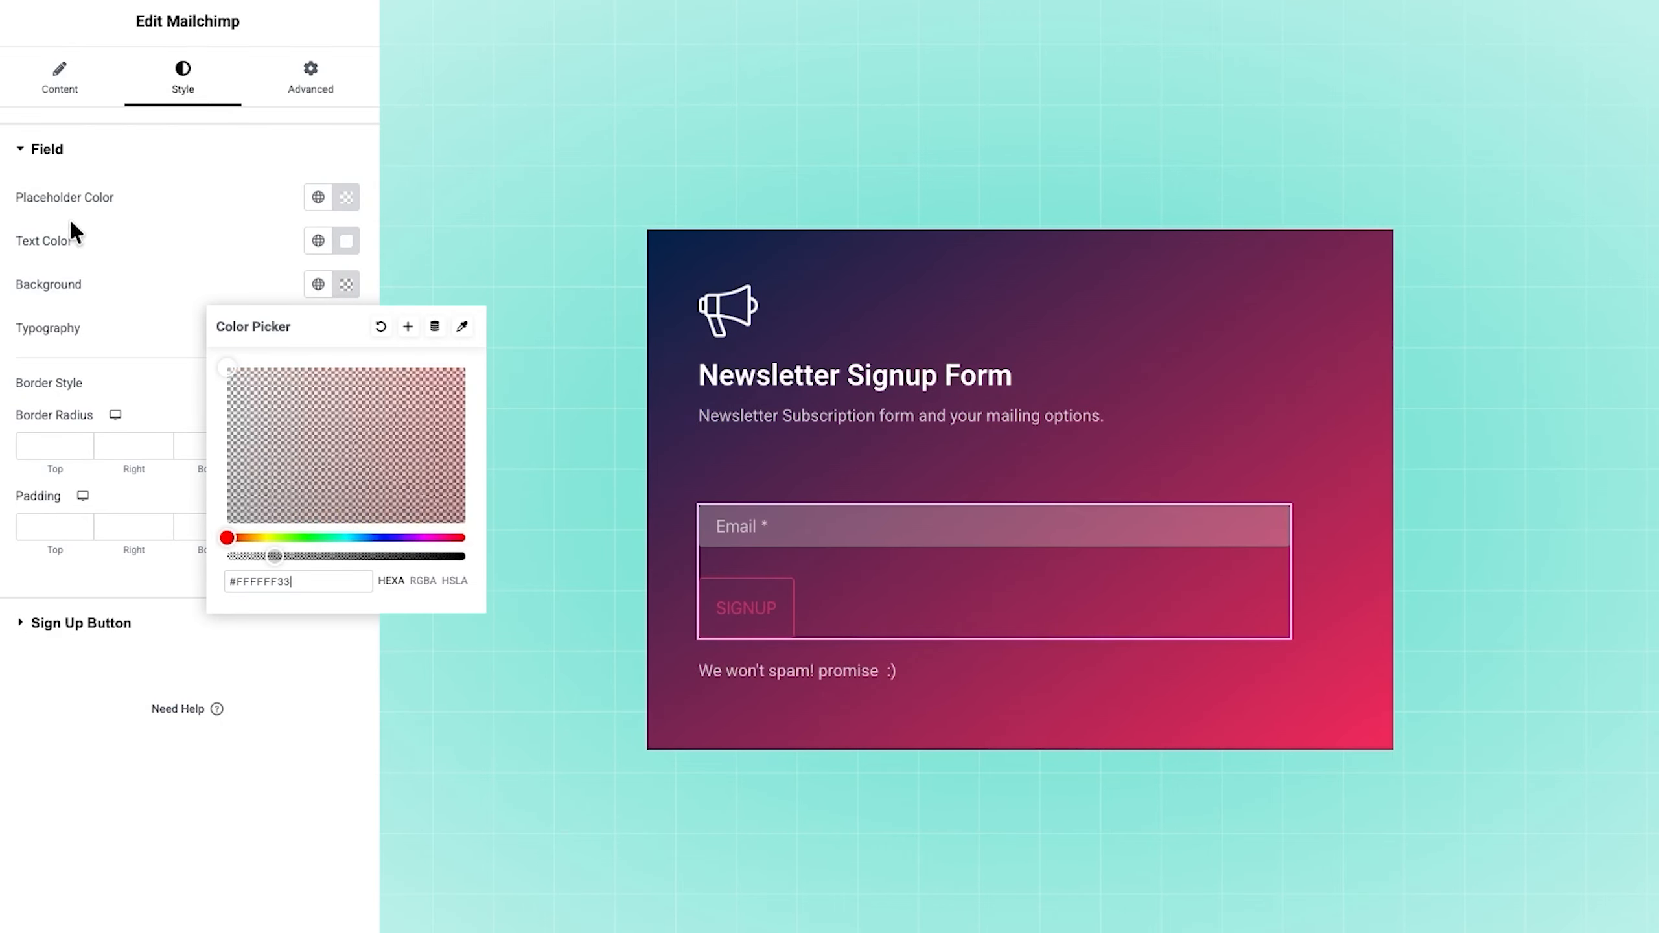
click(140, 282)
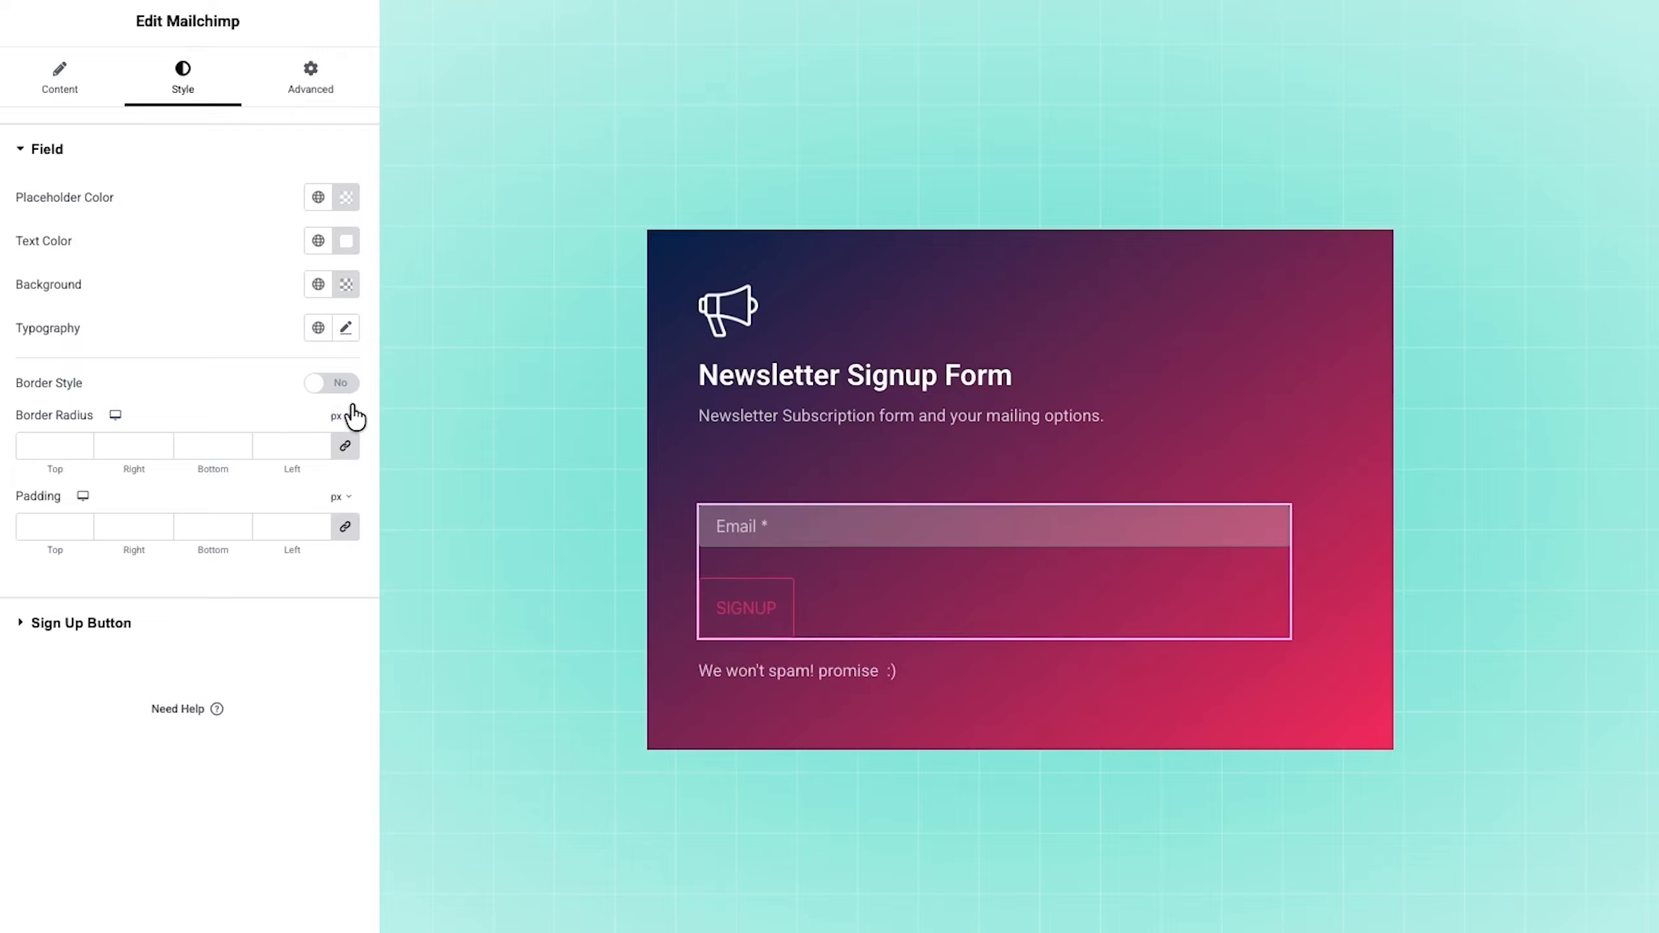
Step: Enable the border style for the form field and set its border type to None
click(348, 384)
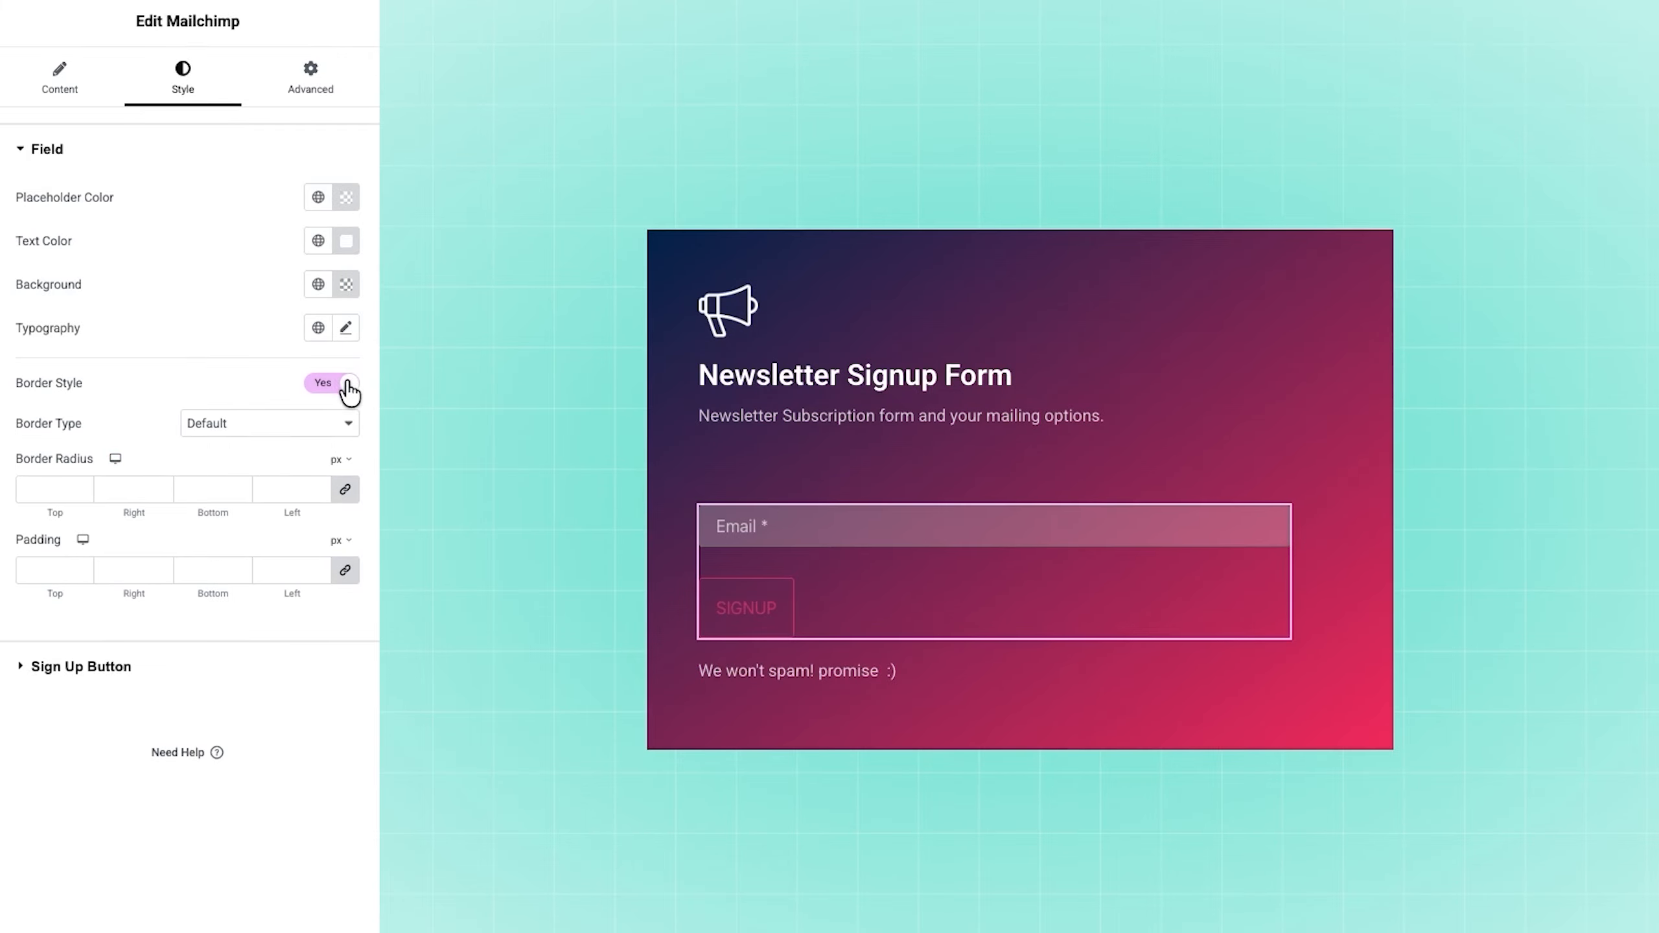
click(295, 424)
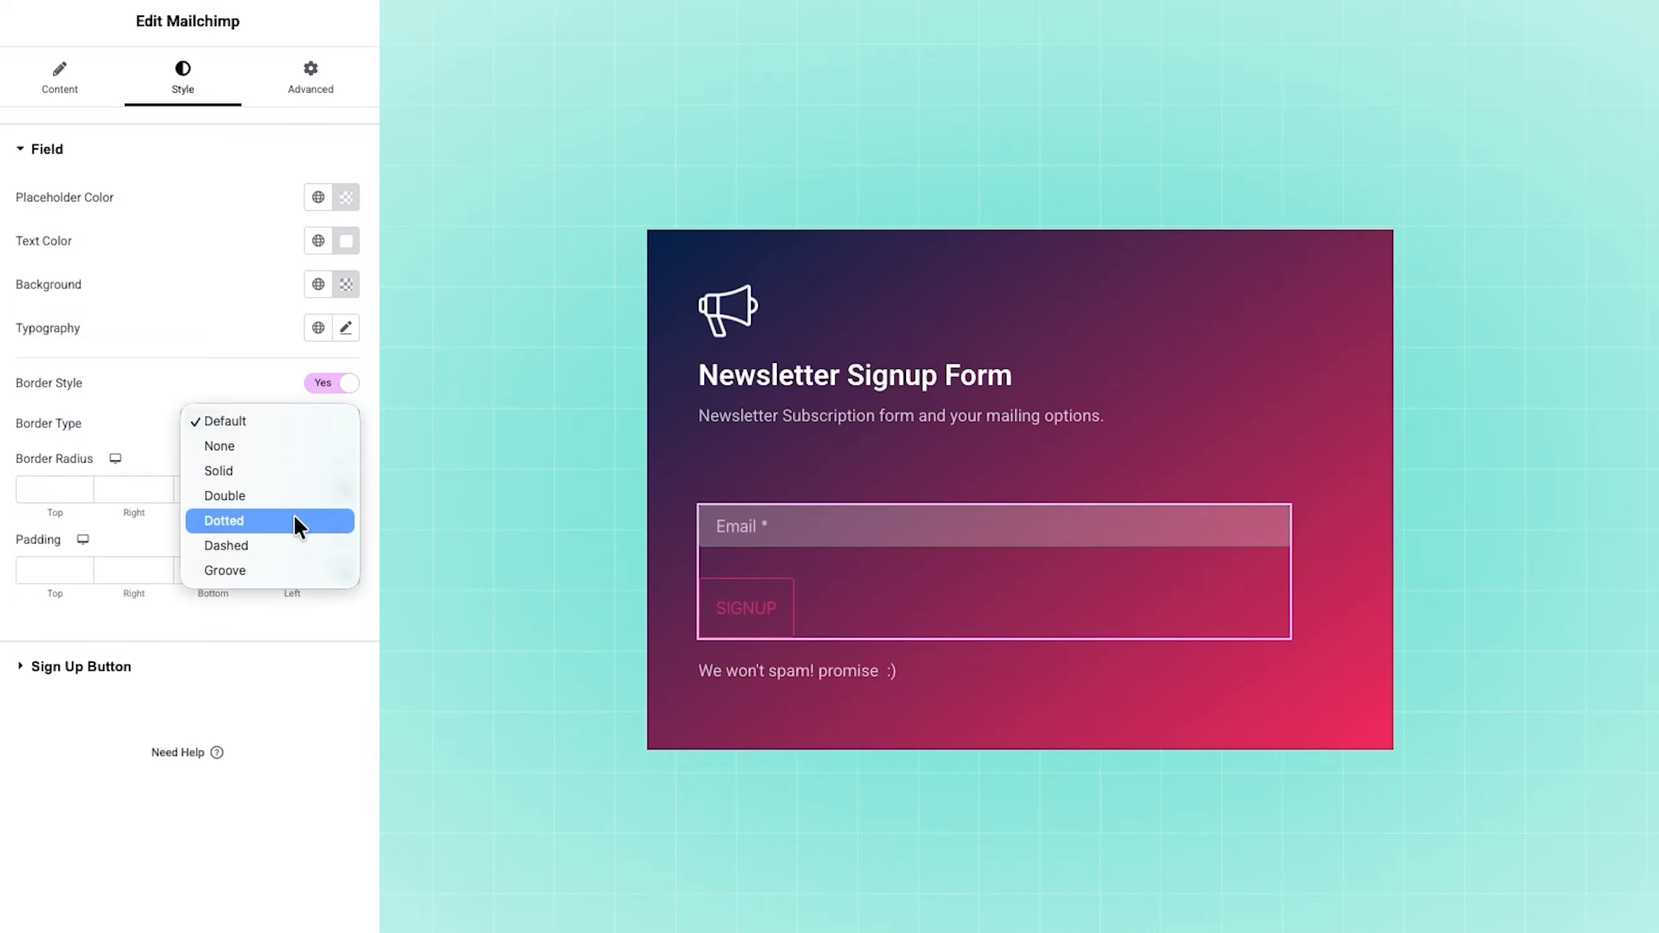
click(284, 447)
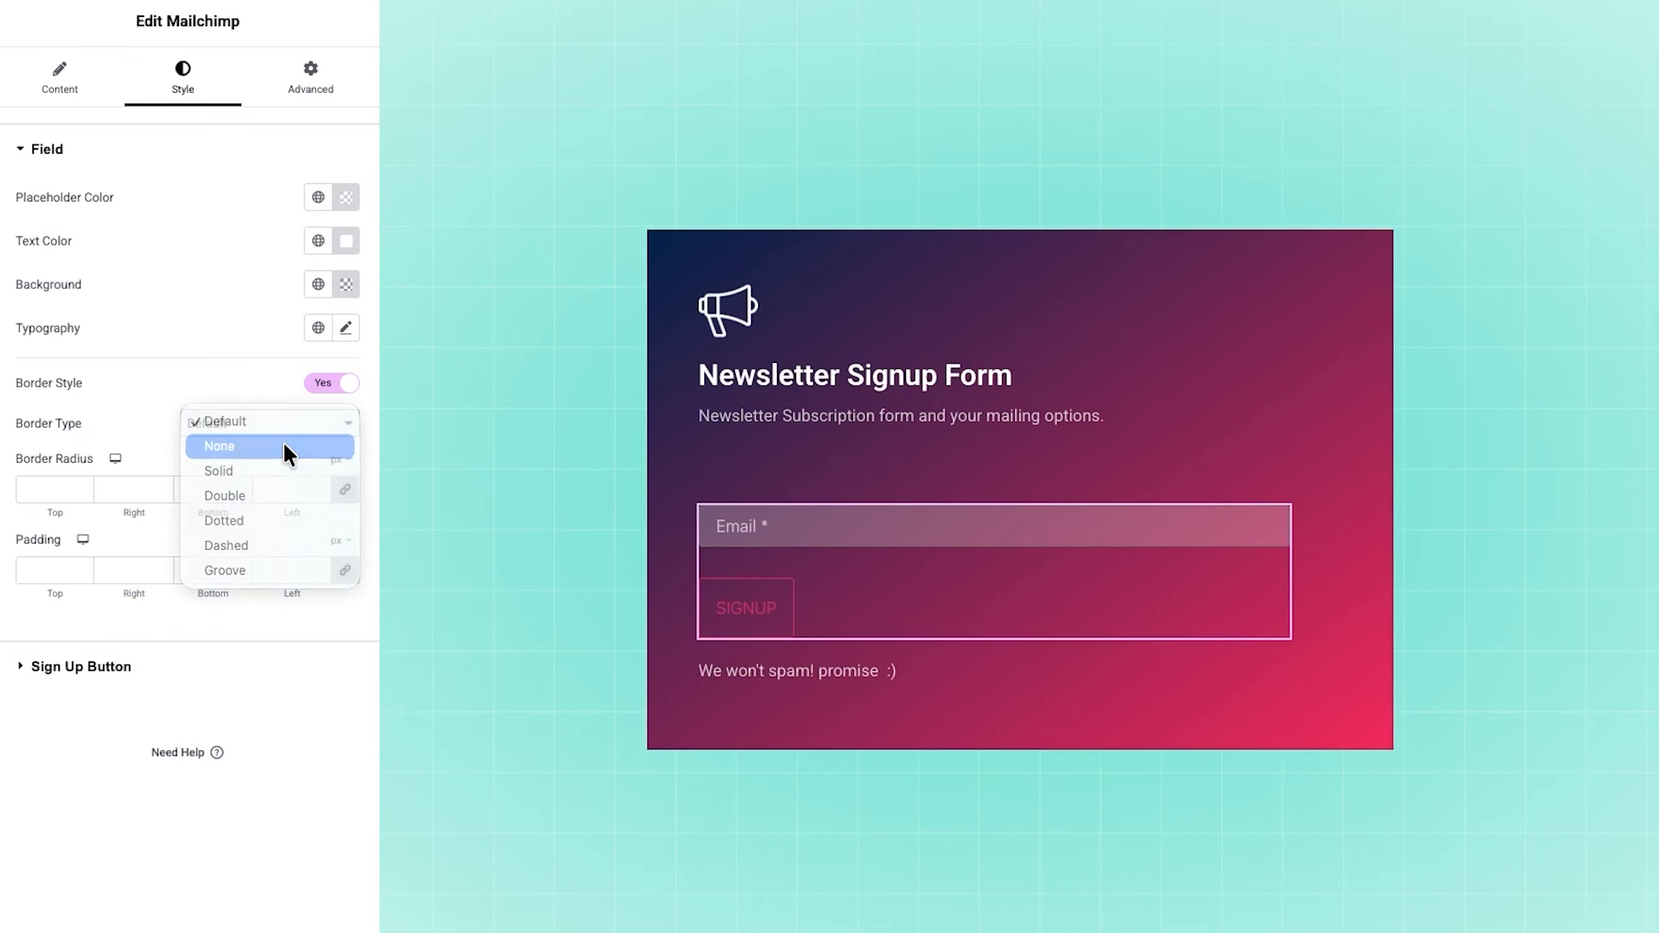
Step: Unlink the form field's padding sides and set top, bottom and left padding to 28 px each
click(345, 570)
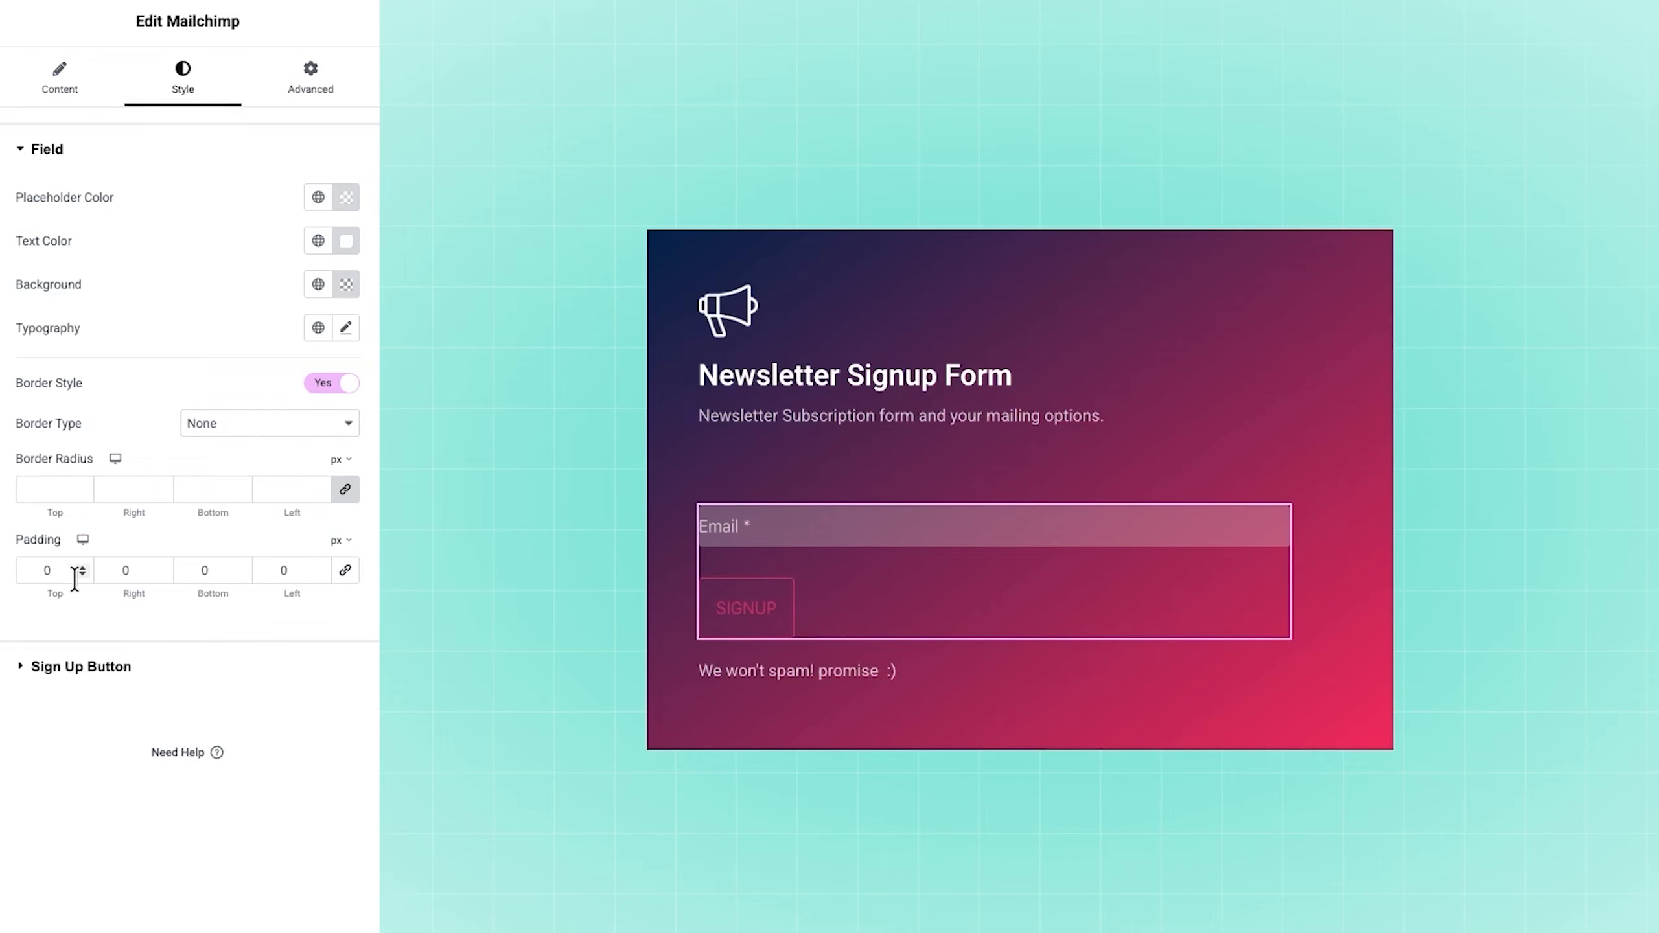
double_click(53, 571)
text(28)
double_click(198, 569)
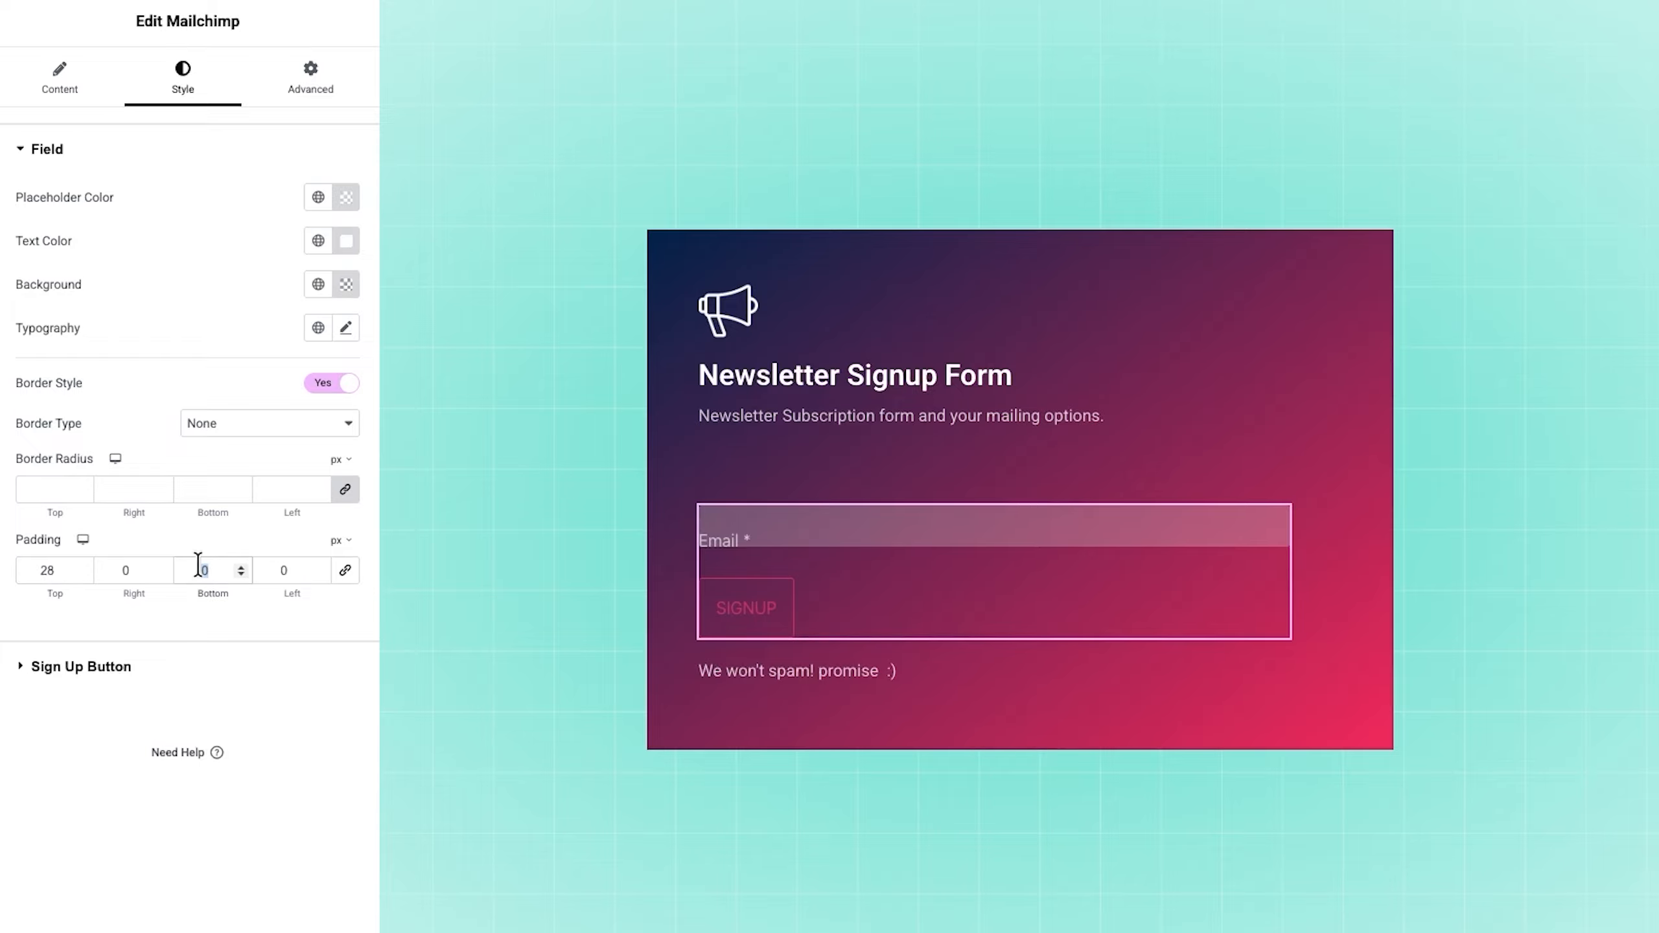
text(28)
double_click(291, 570)
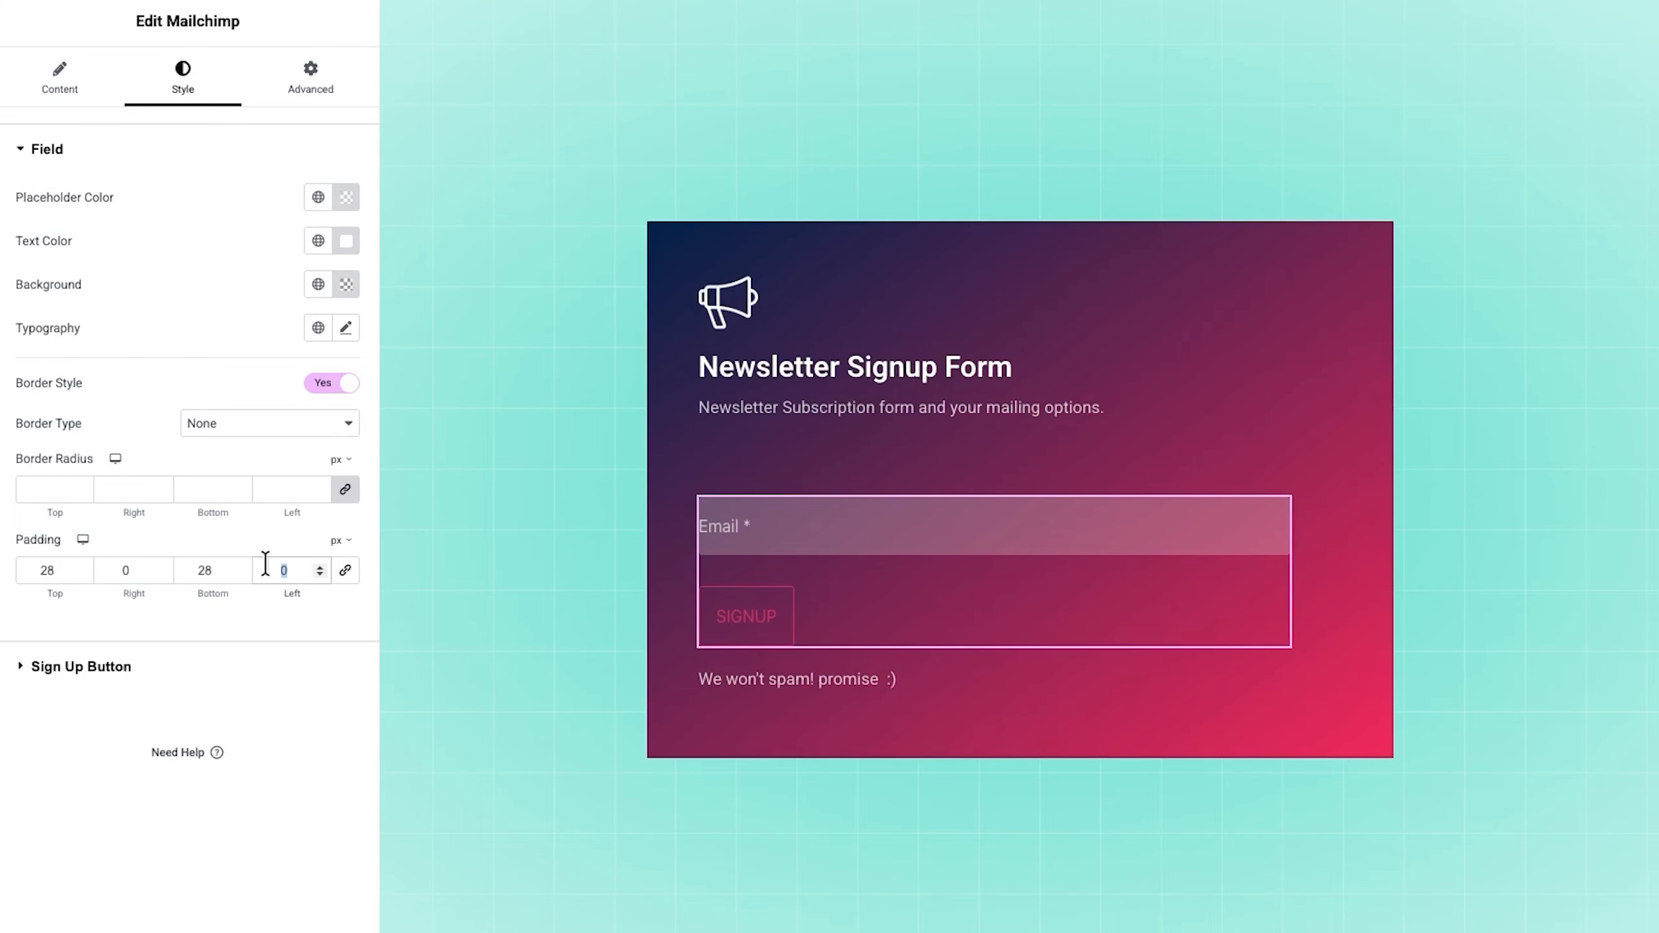
text(28)
Step: Set the sign up button's normal text color to #FFFFFF and its background to a semi-transparent white
click(222, 668)
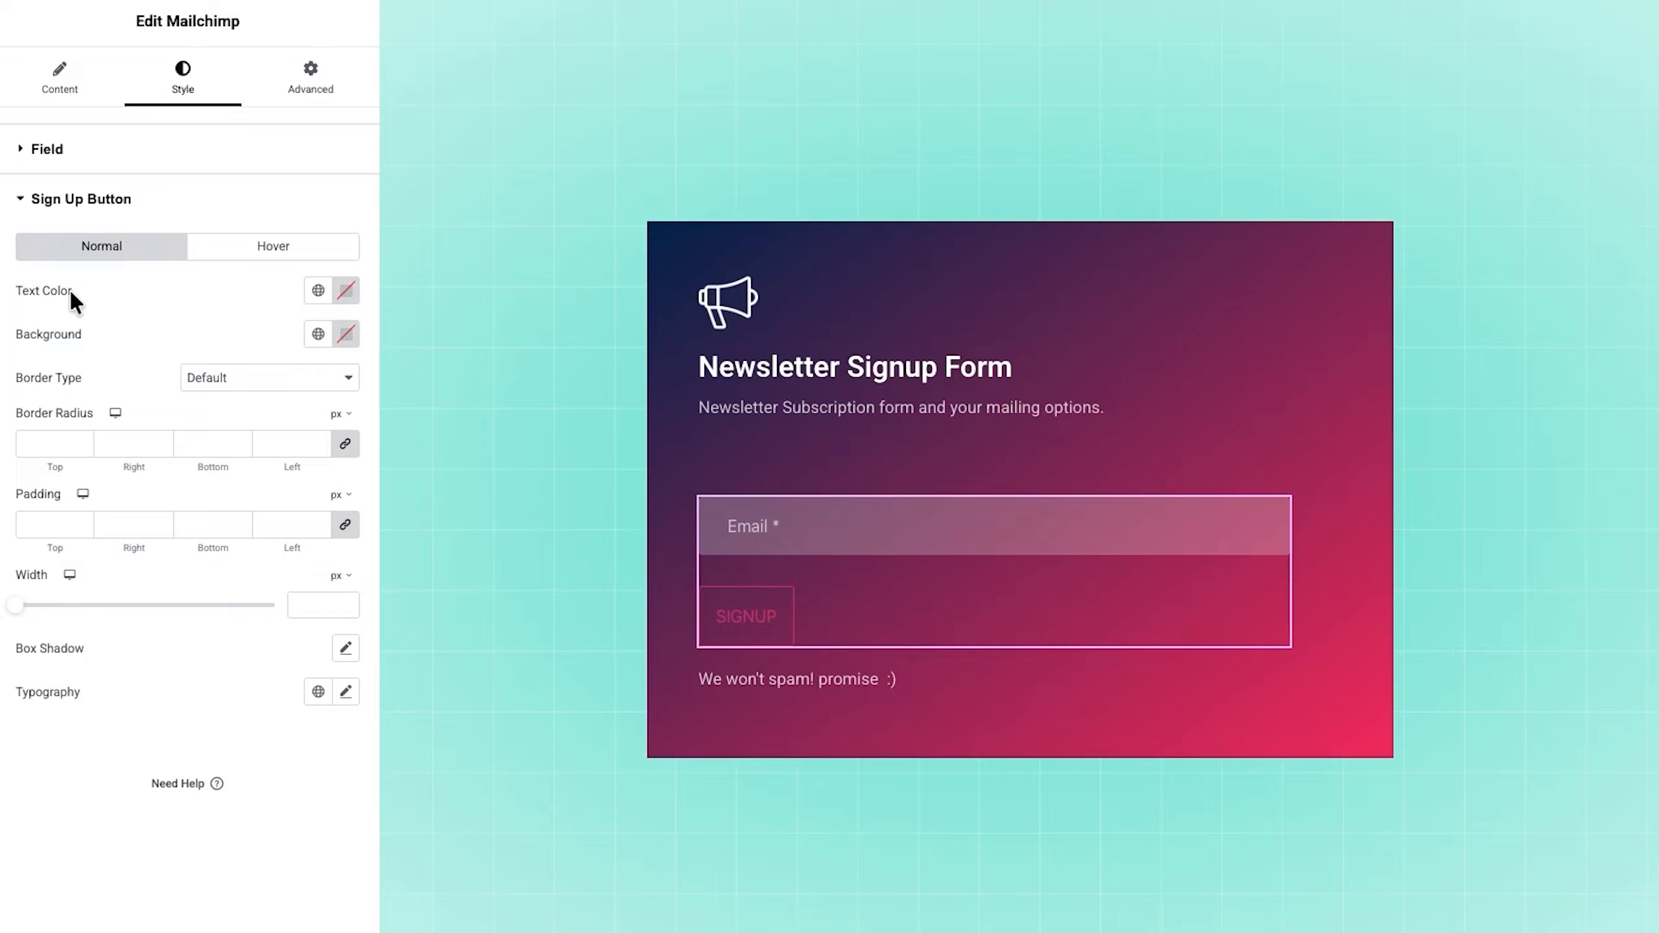
click(346, 293)
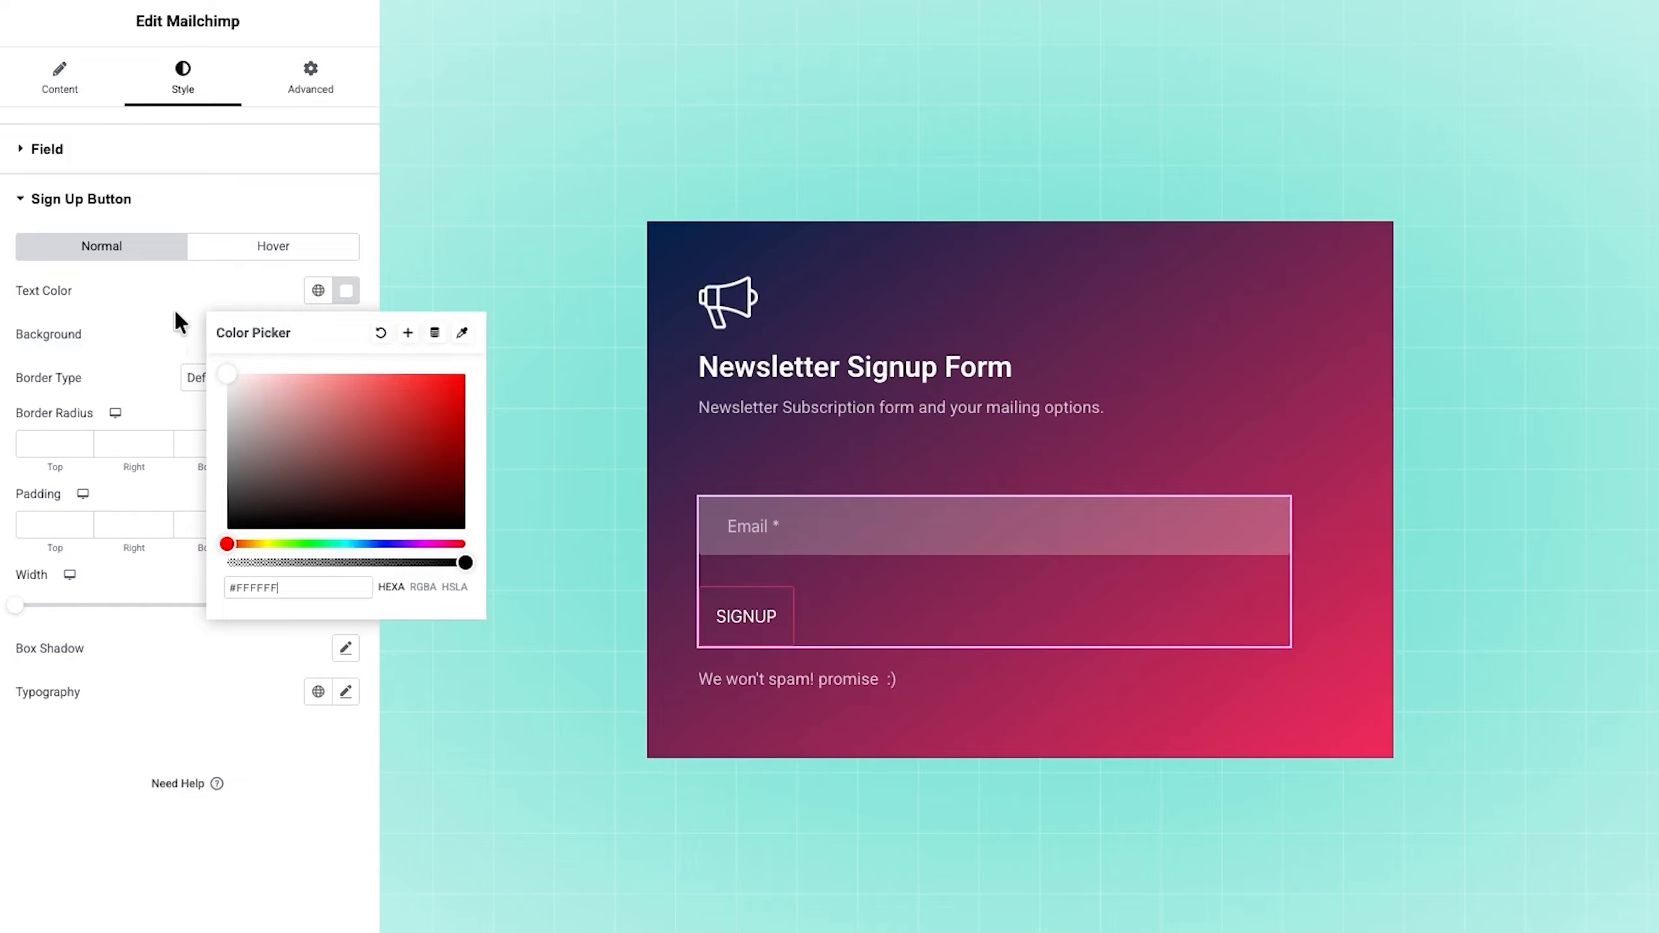
click(166, 289)
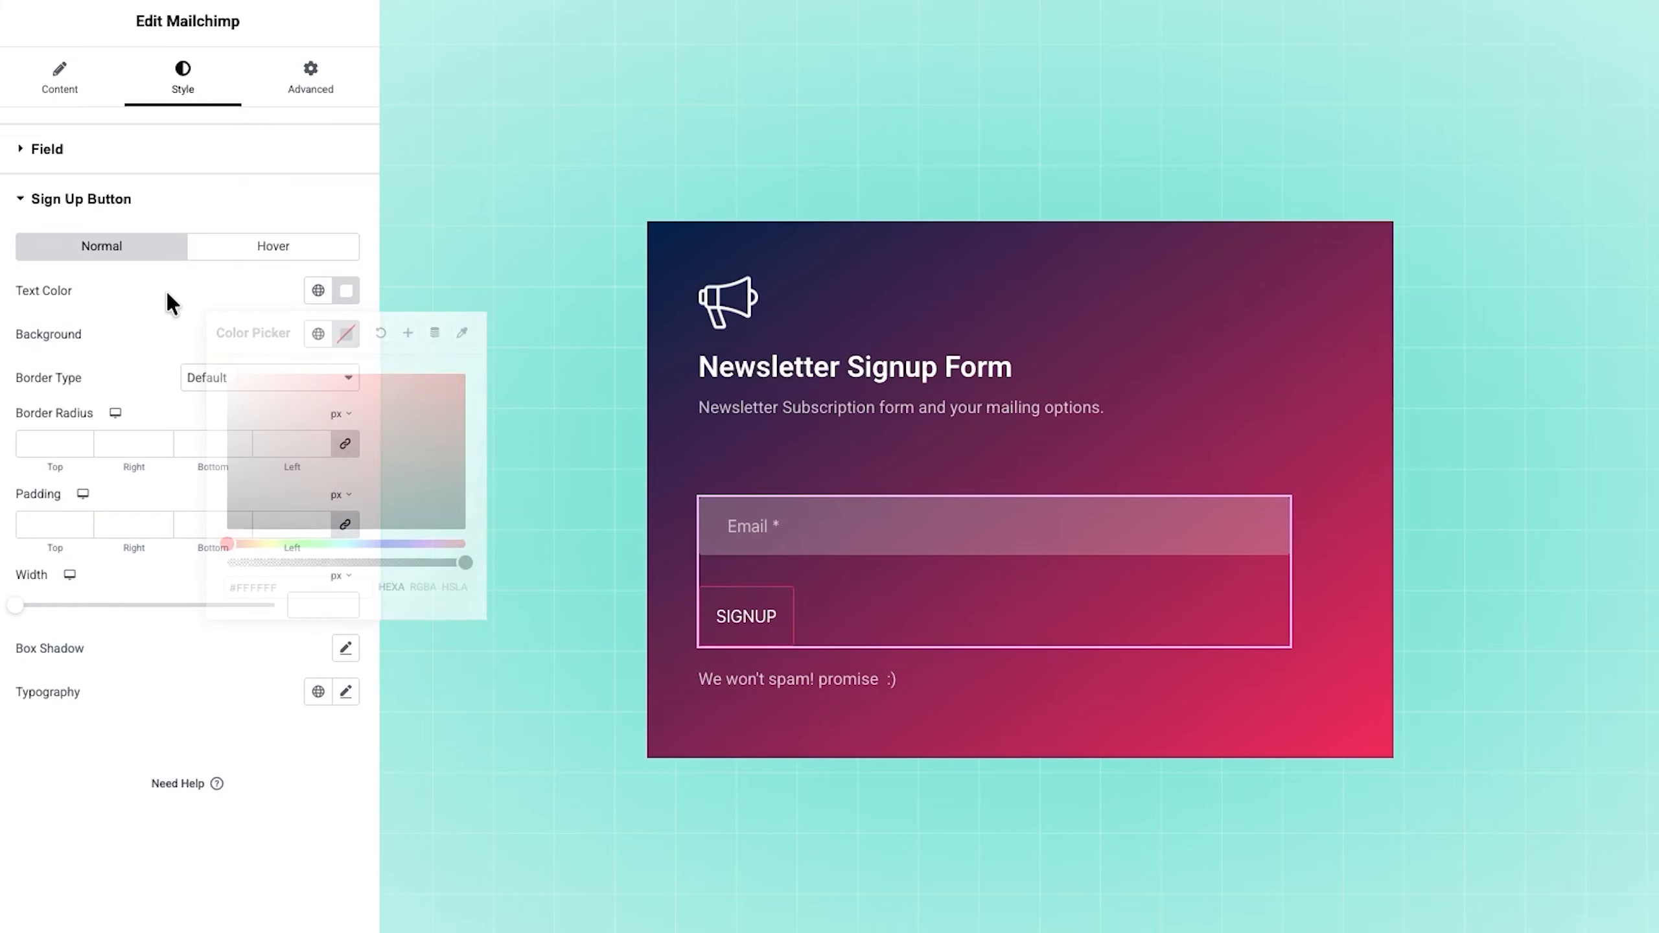
click(345, 333)
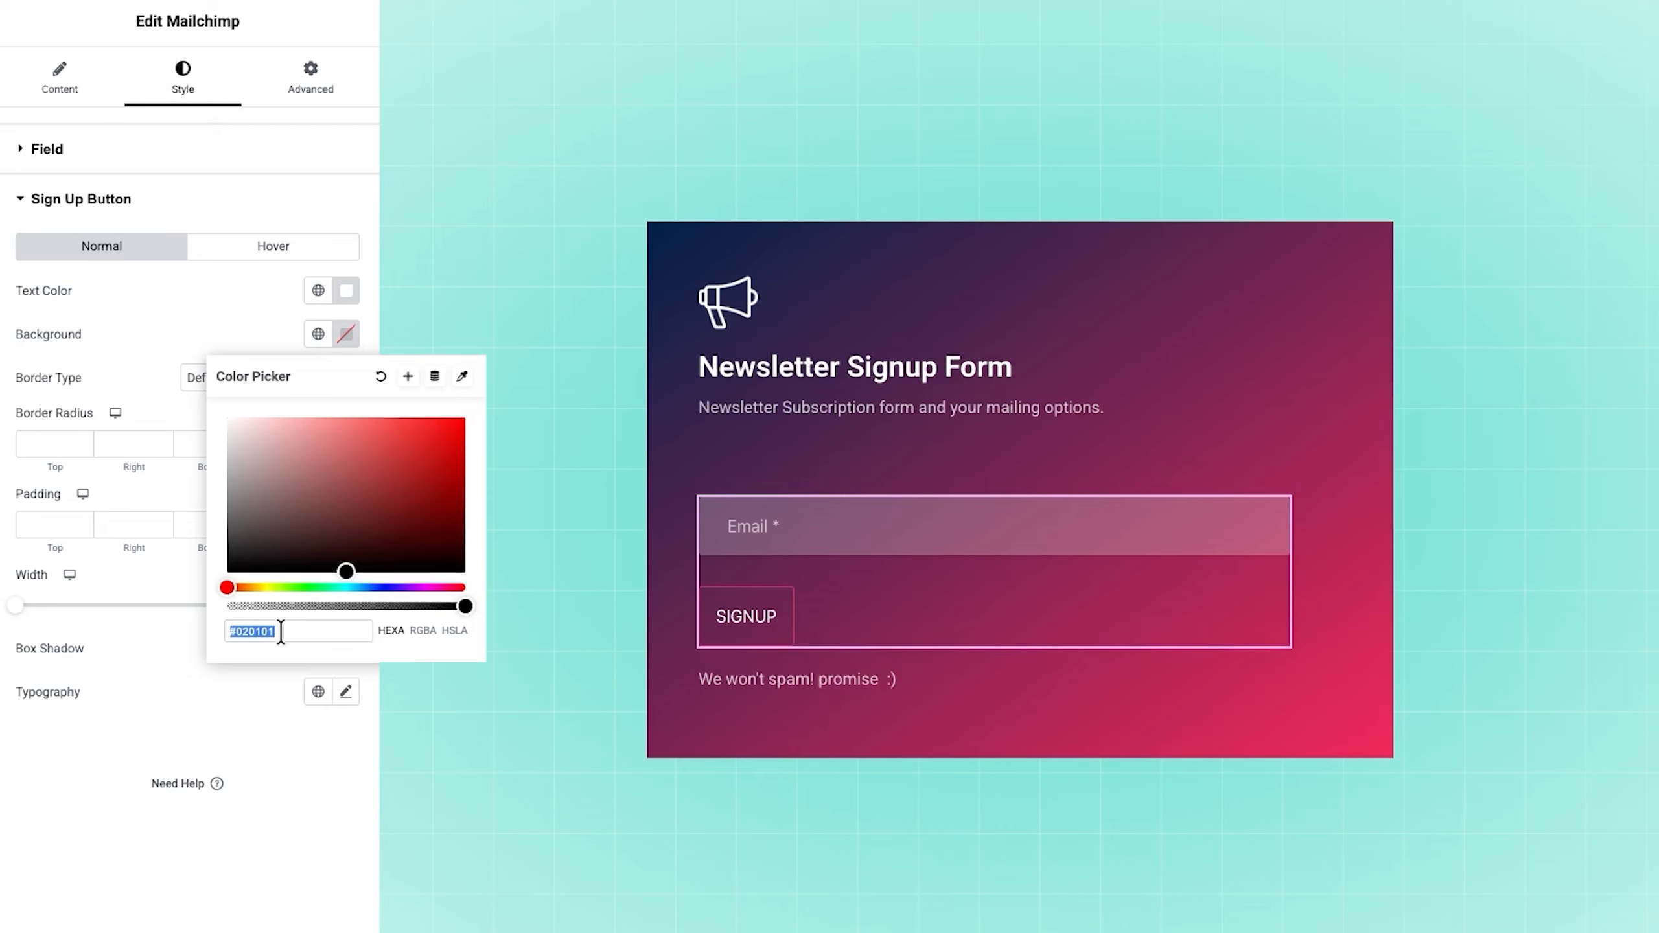
text(#FFFFFF33)
click(187, 333)
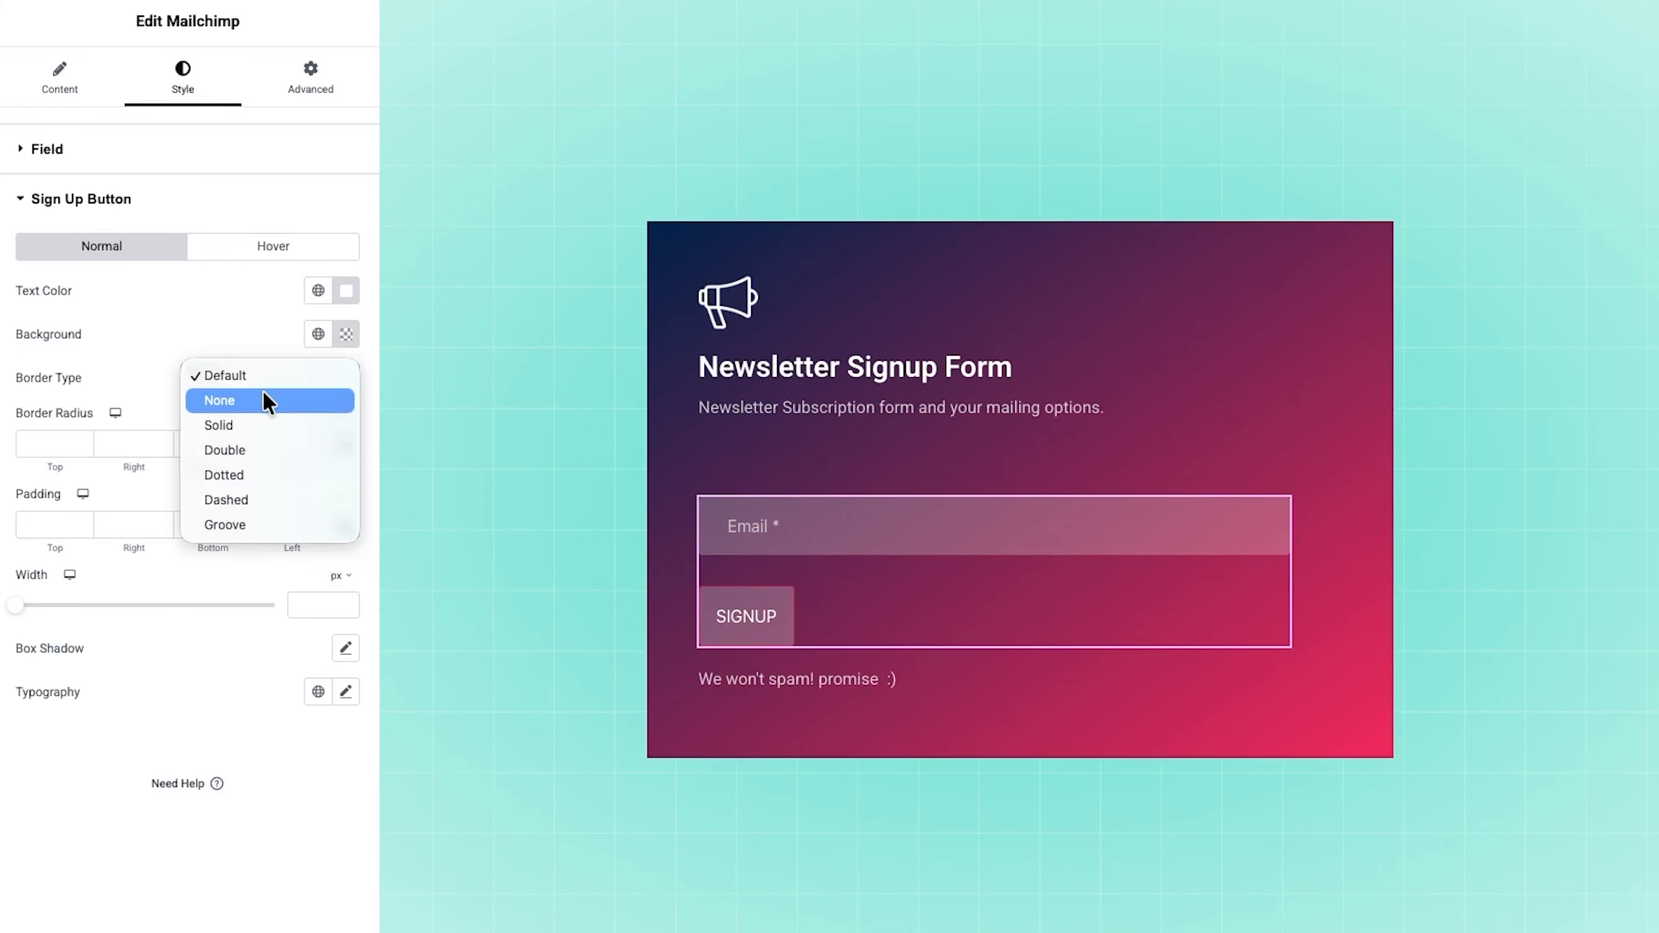
Step: Set the sign up button's border type to None and its unlinked padding to 8 px top and bottom, 50 px right and left
click(266, 402)
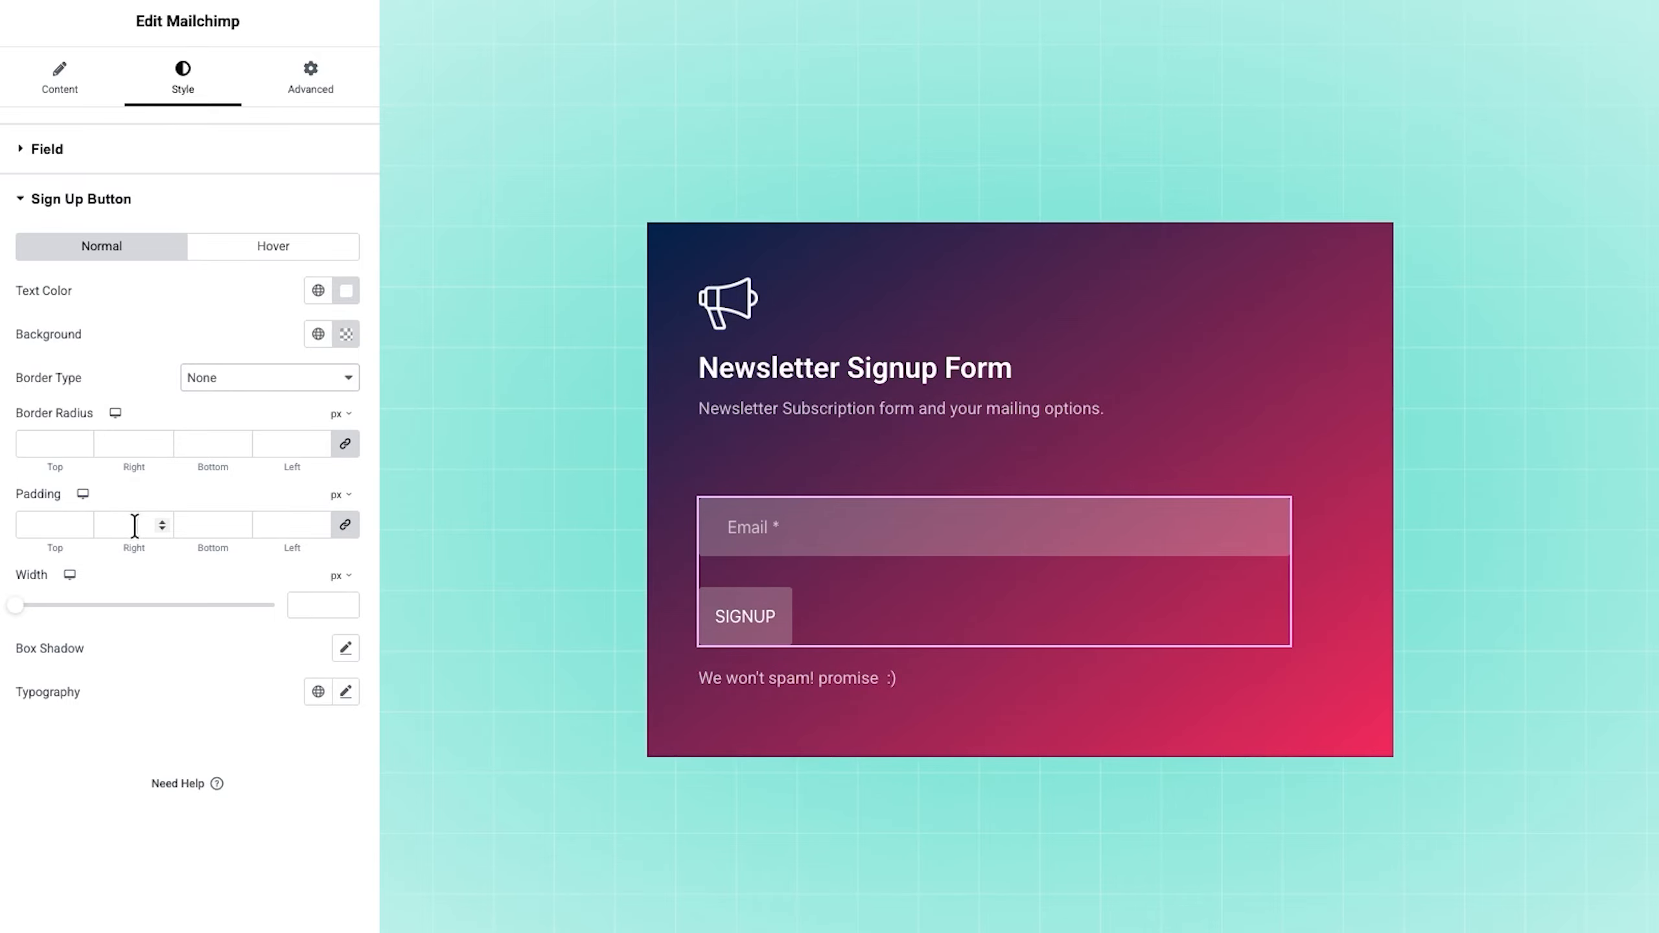
click(48, 521)
click(342, 524)
drag(53, 529, 31, 524)
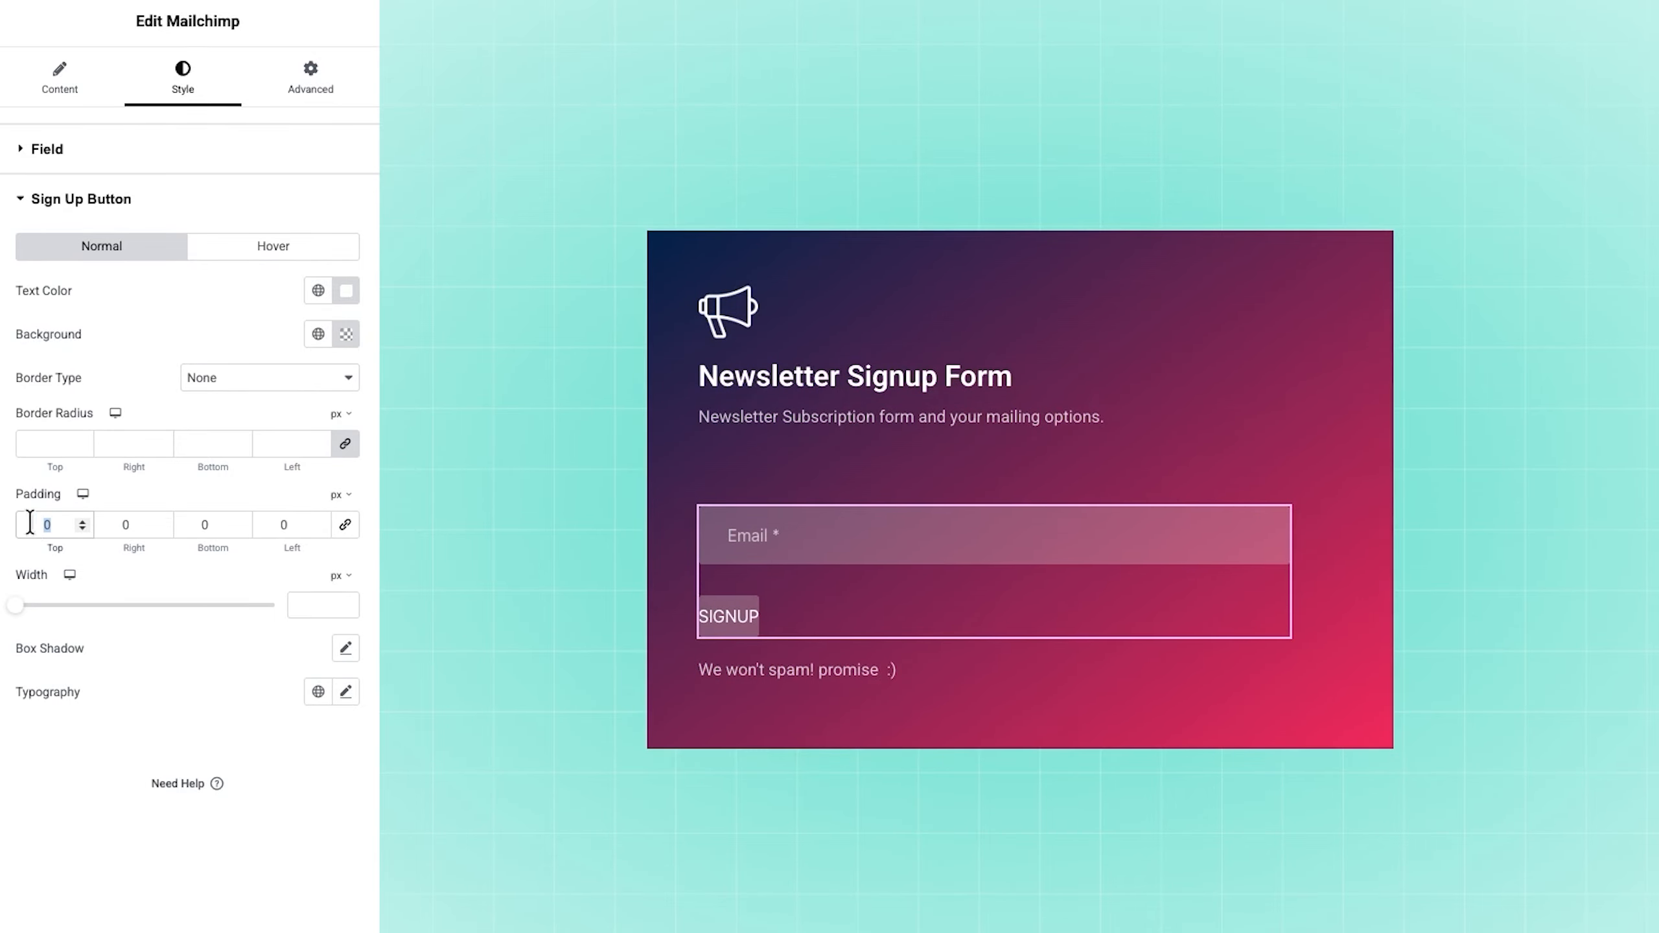
text(8)
drag(137, 522, 268, 523)
text(50850)
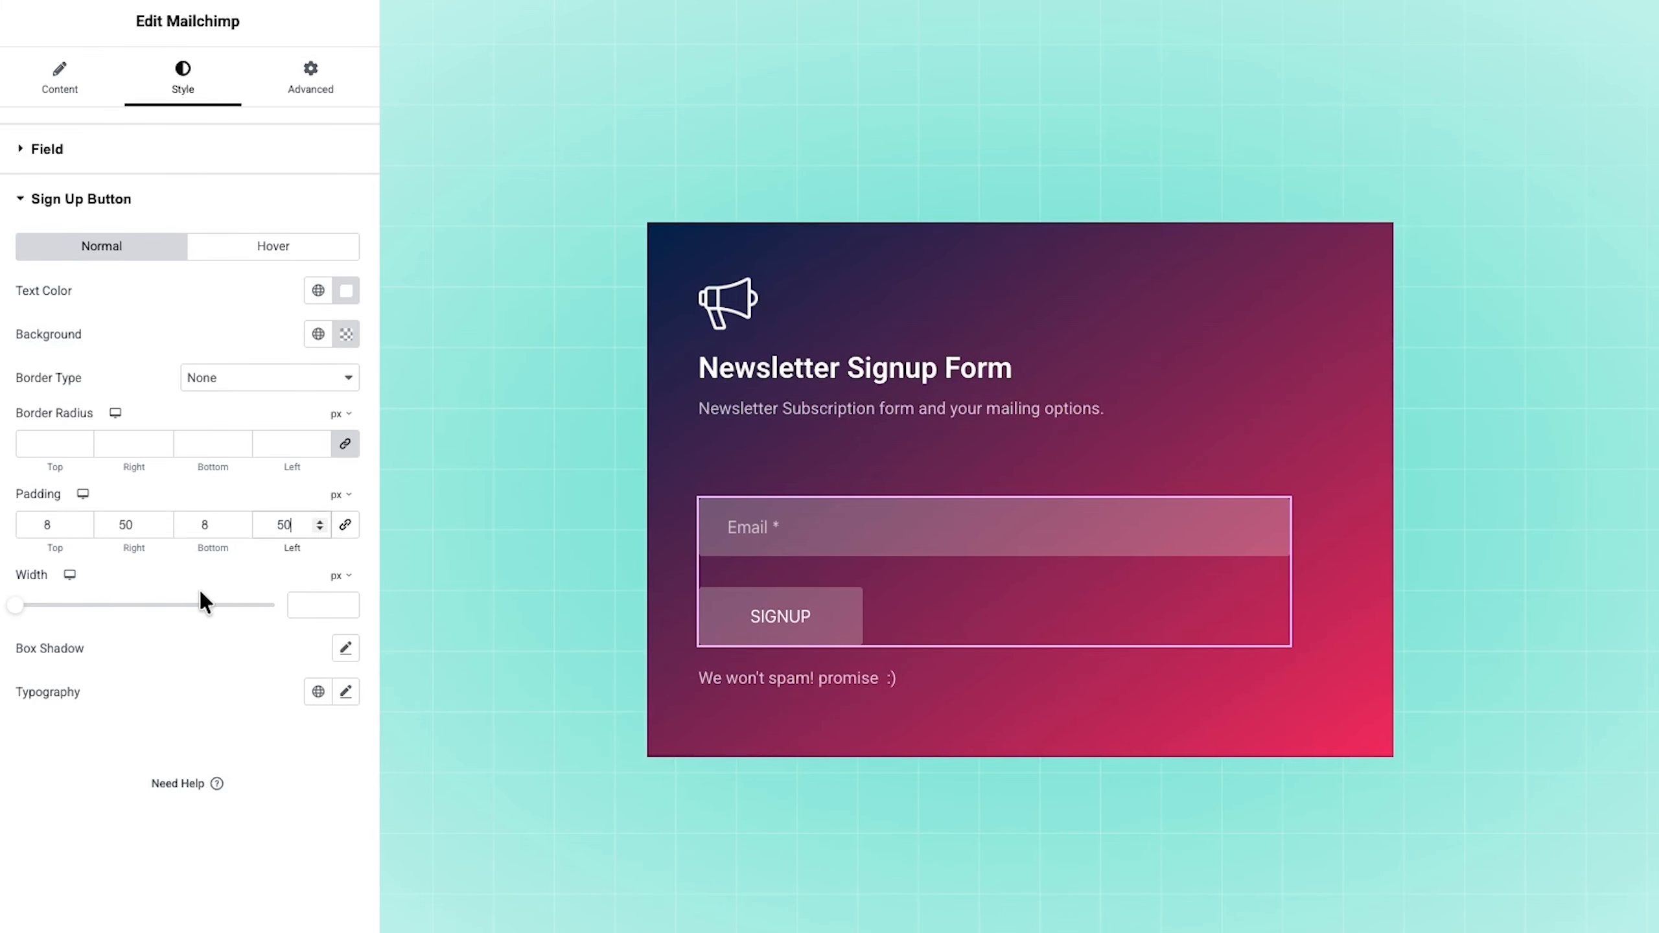
Step: Try a width of 242 px for the sign up button and clear the width value
drag(14, 605, 107, 617)
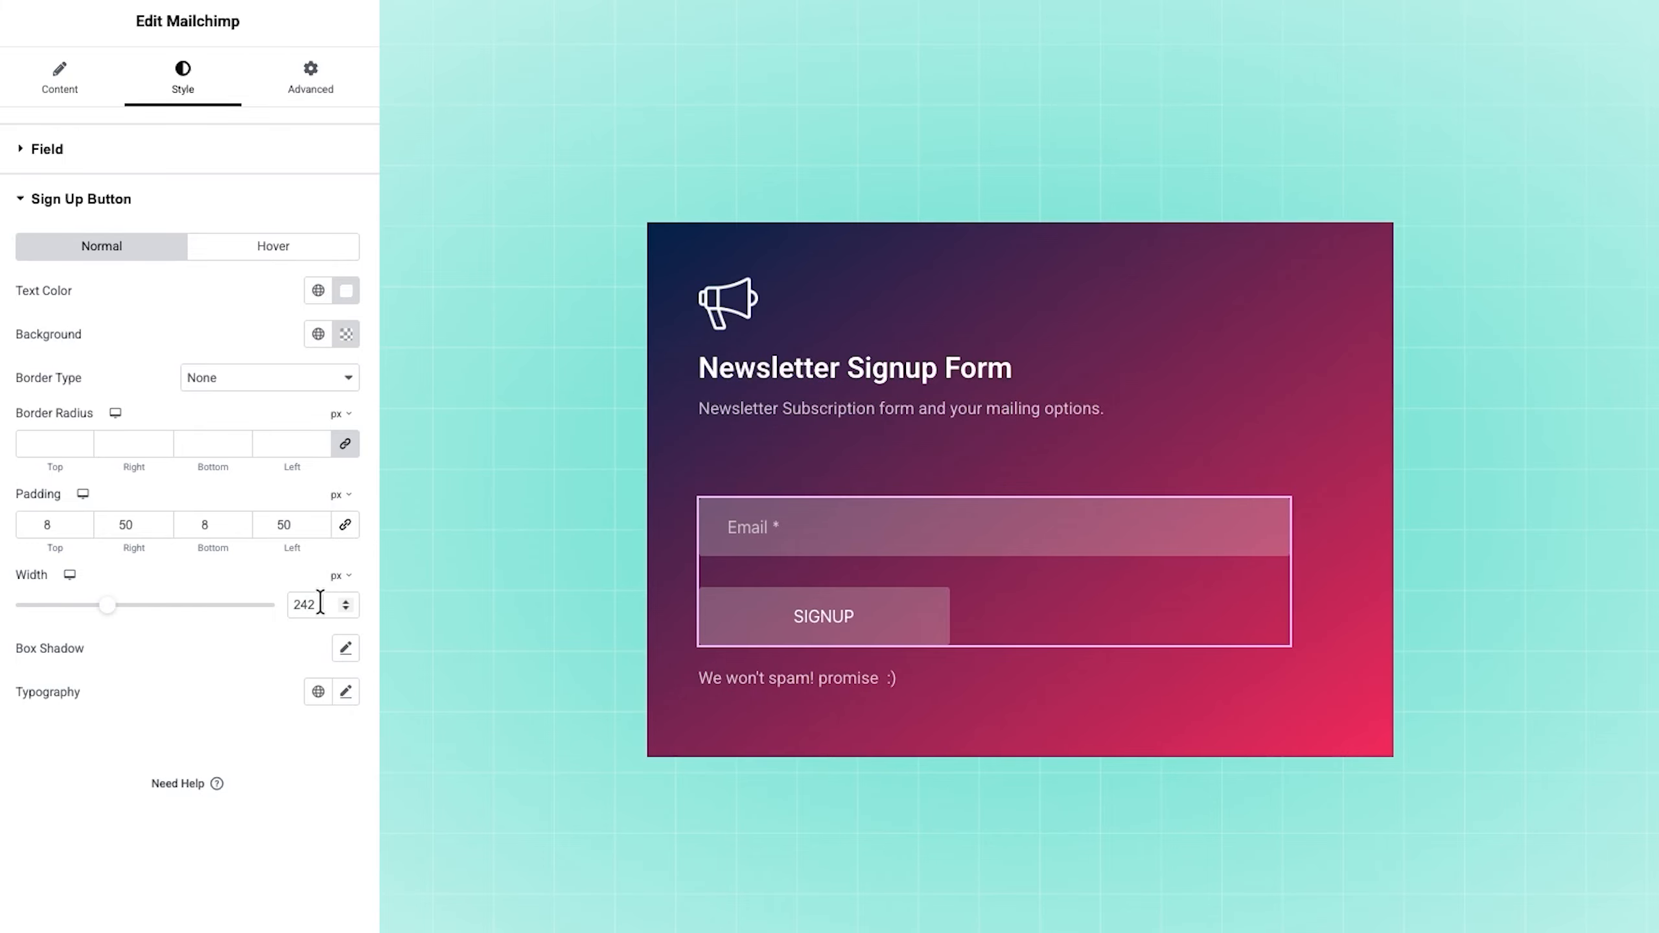
drag(322, 605, 279, 598)
key(BackSpace)
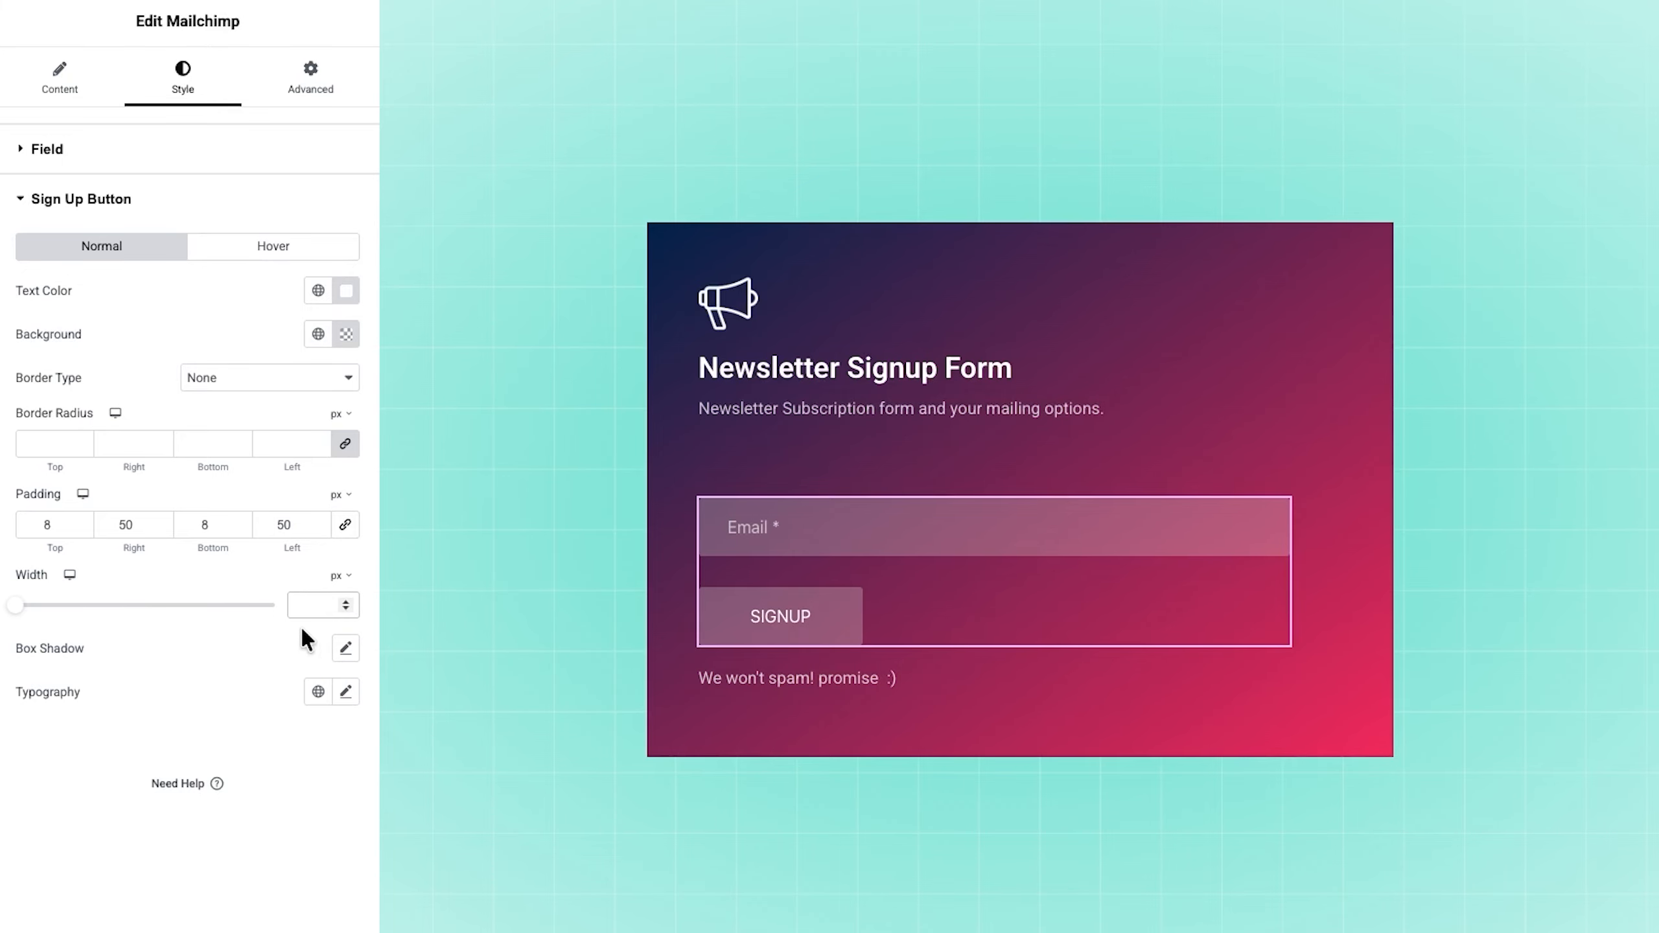
scroll(194, 673, down, 5)
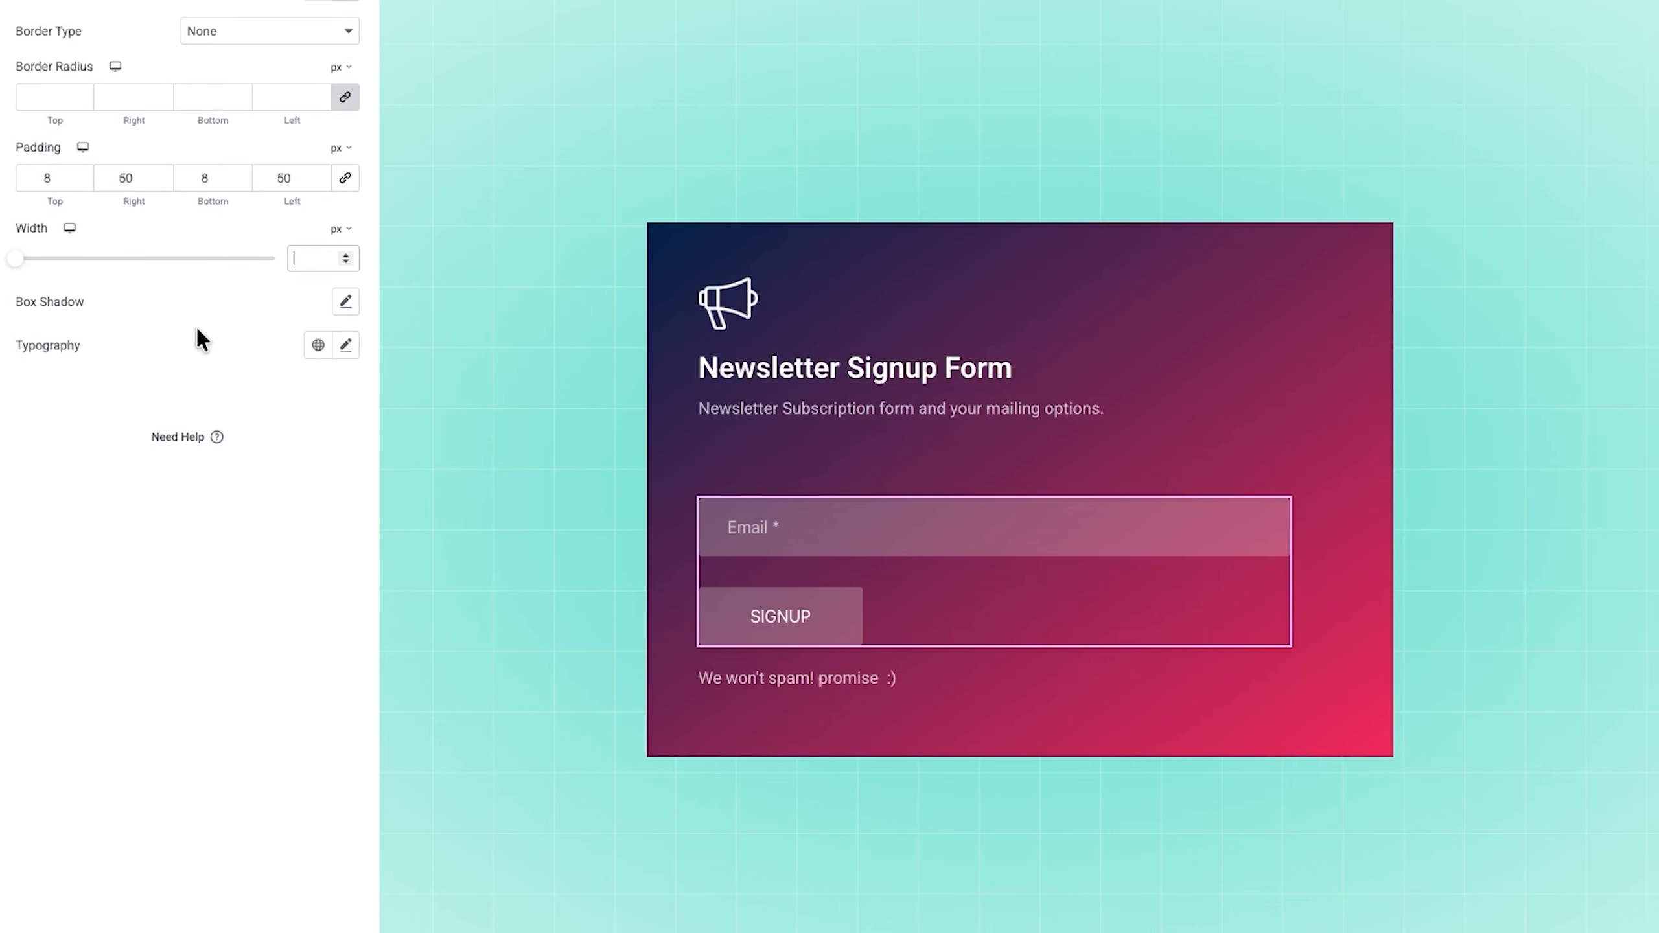
Step: Set the sign up button's typography to size 13 px and weight 600 (Semi Bold)
click(345, 344)
click(298, 508)
text(13)
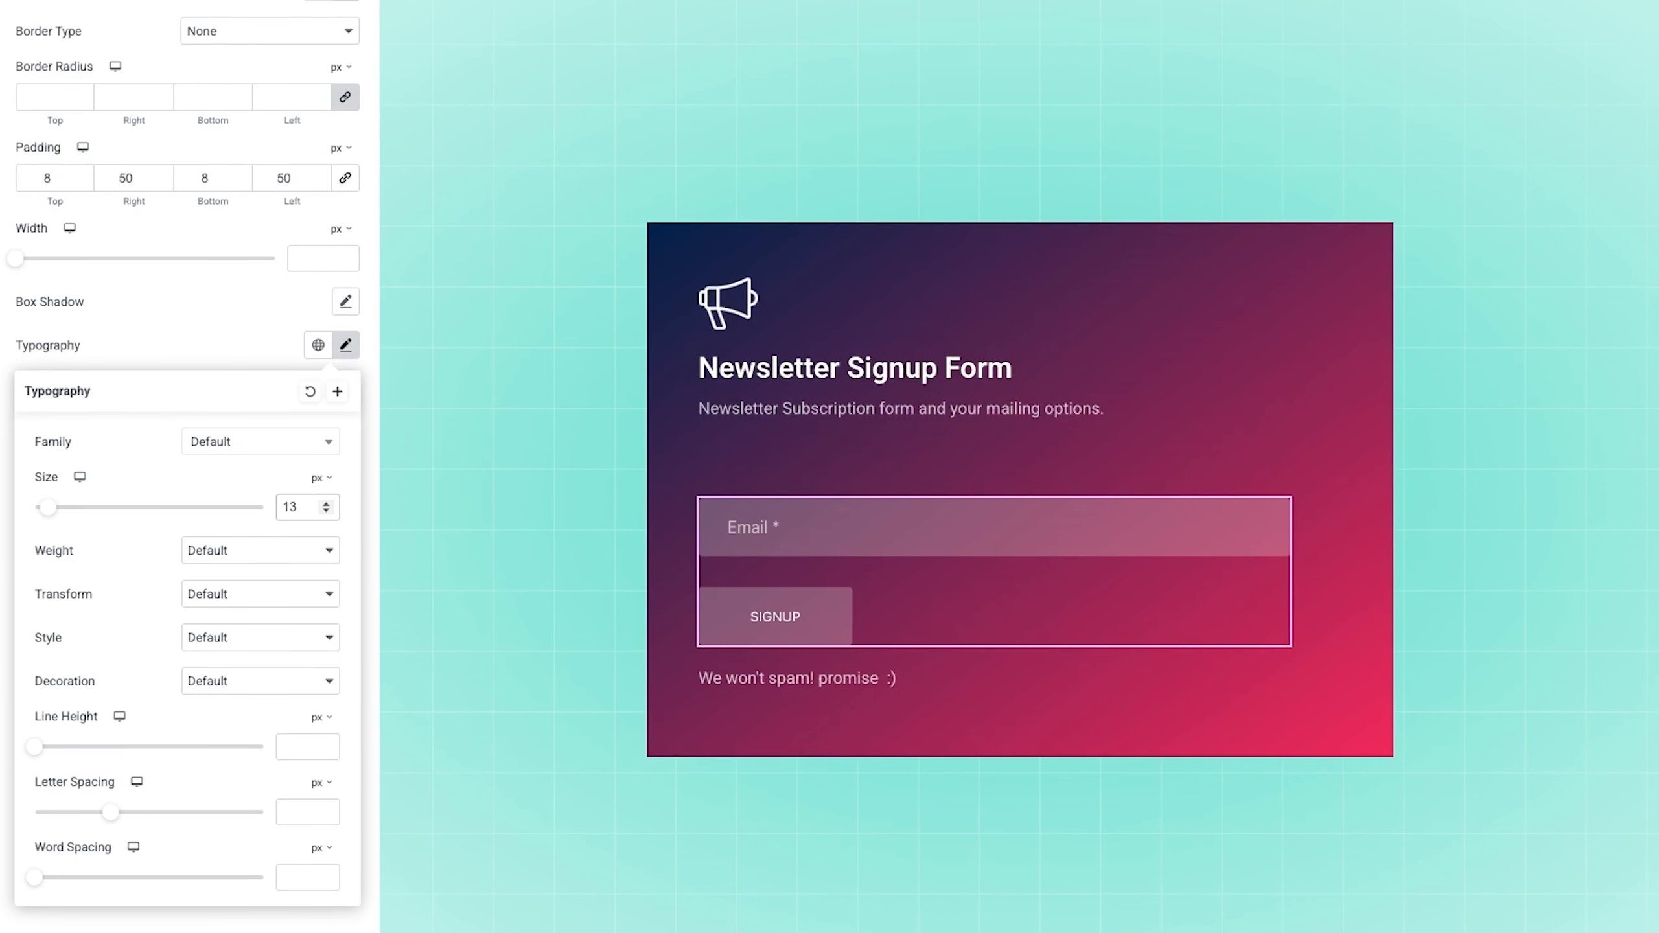
click(210, 549)
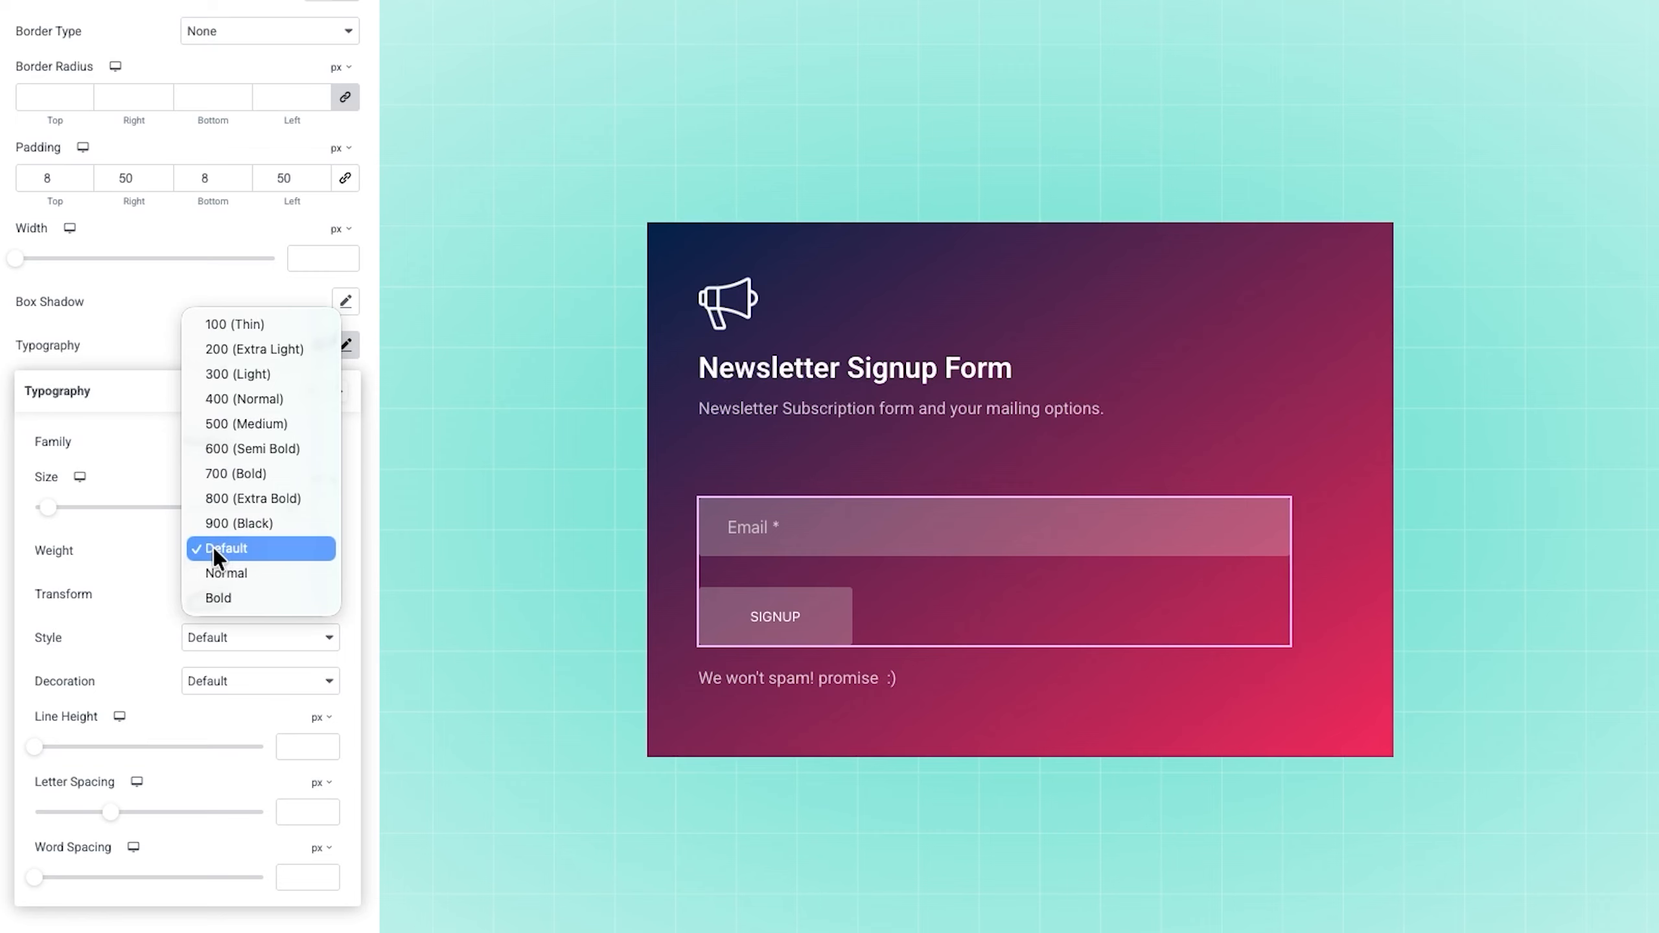
click(228, 448)
Step: Set the sign up button's hover background to a solid pinkish red using the copied color code
scroll(233, 458, up, 5)
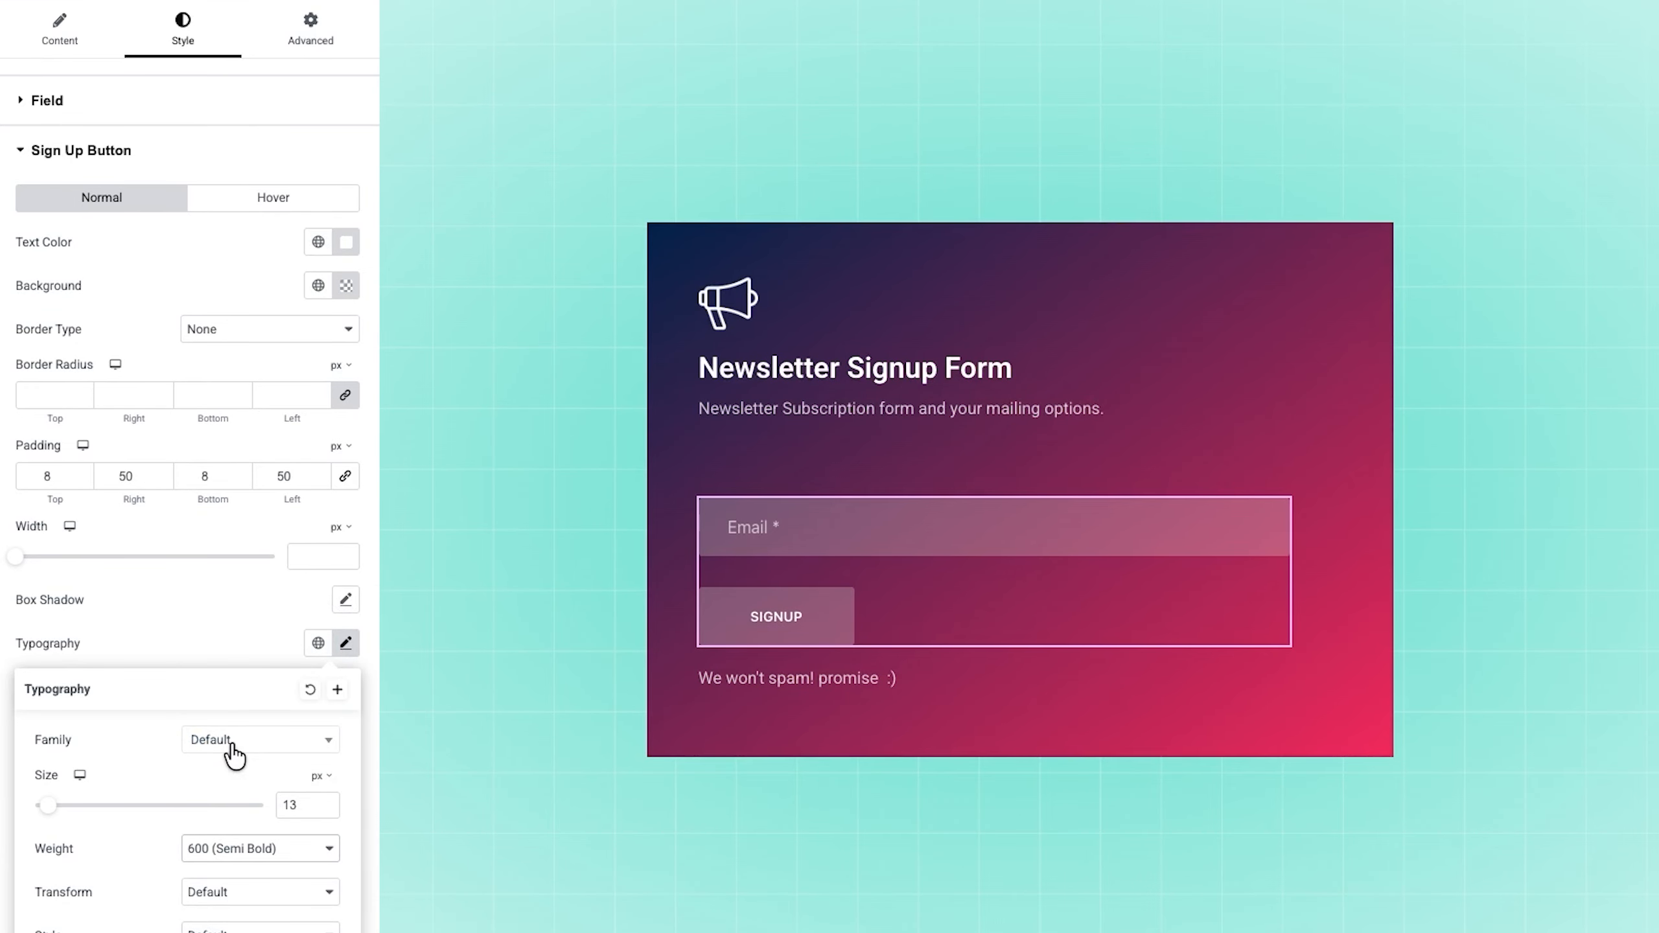
click(248, 212)
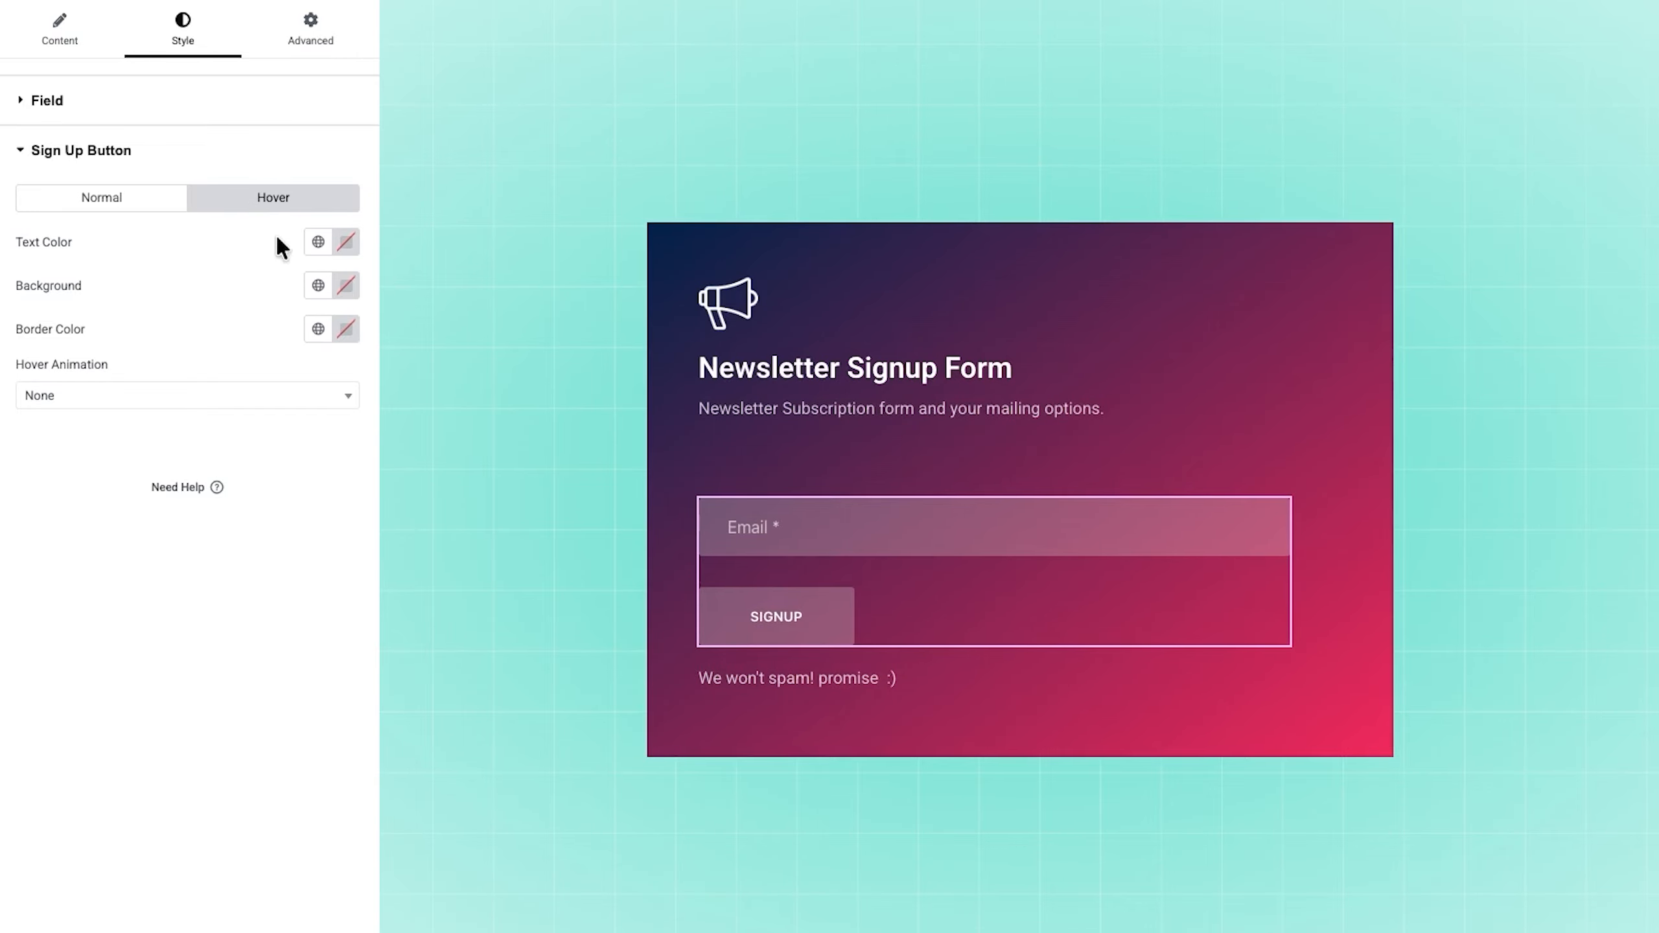
click(344, 287)
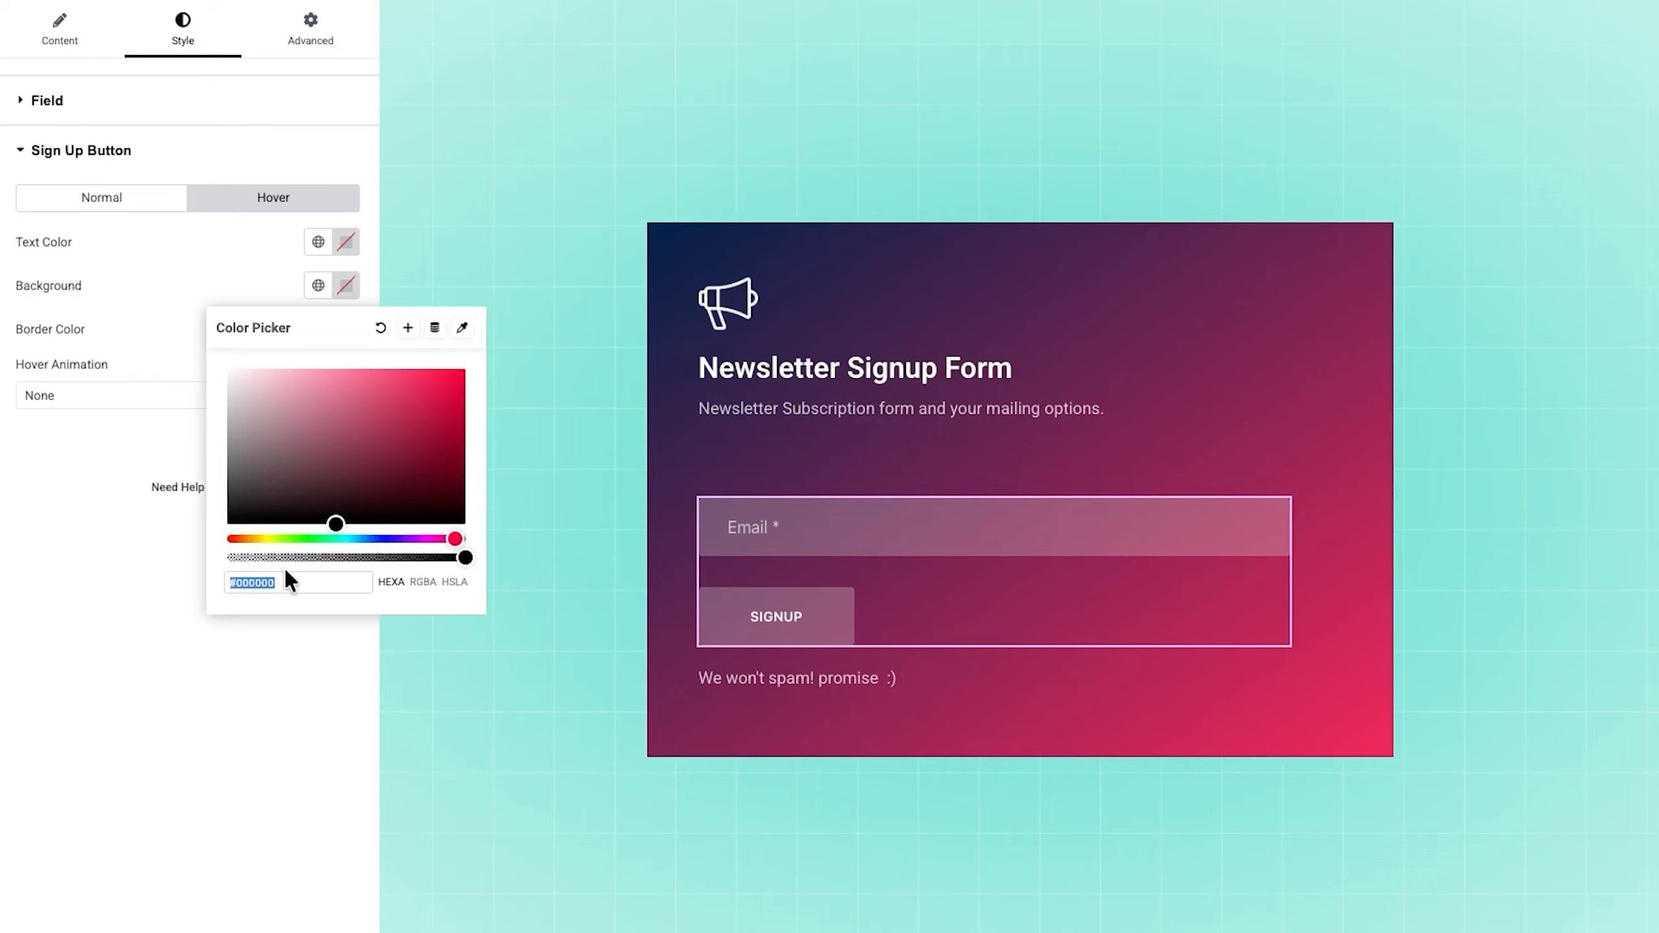
text(#F2295B)
click(146, 274)
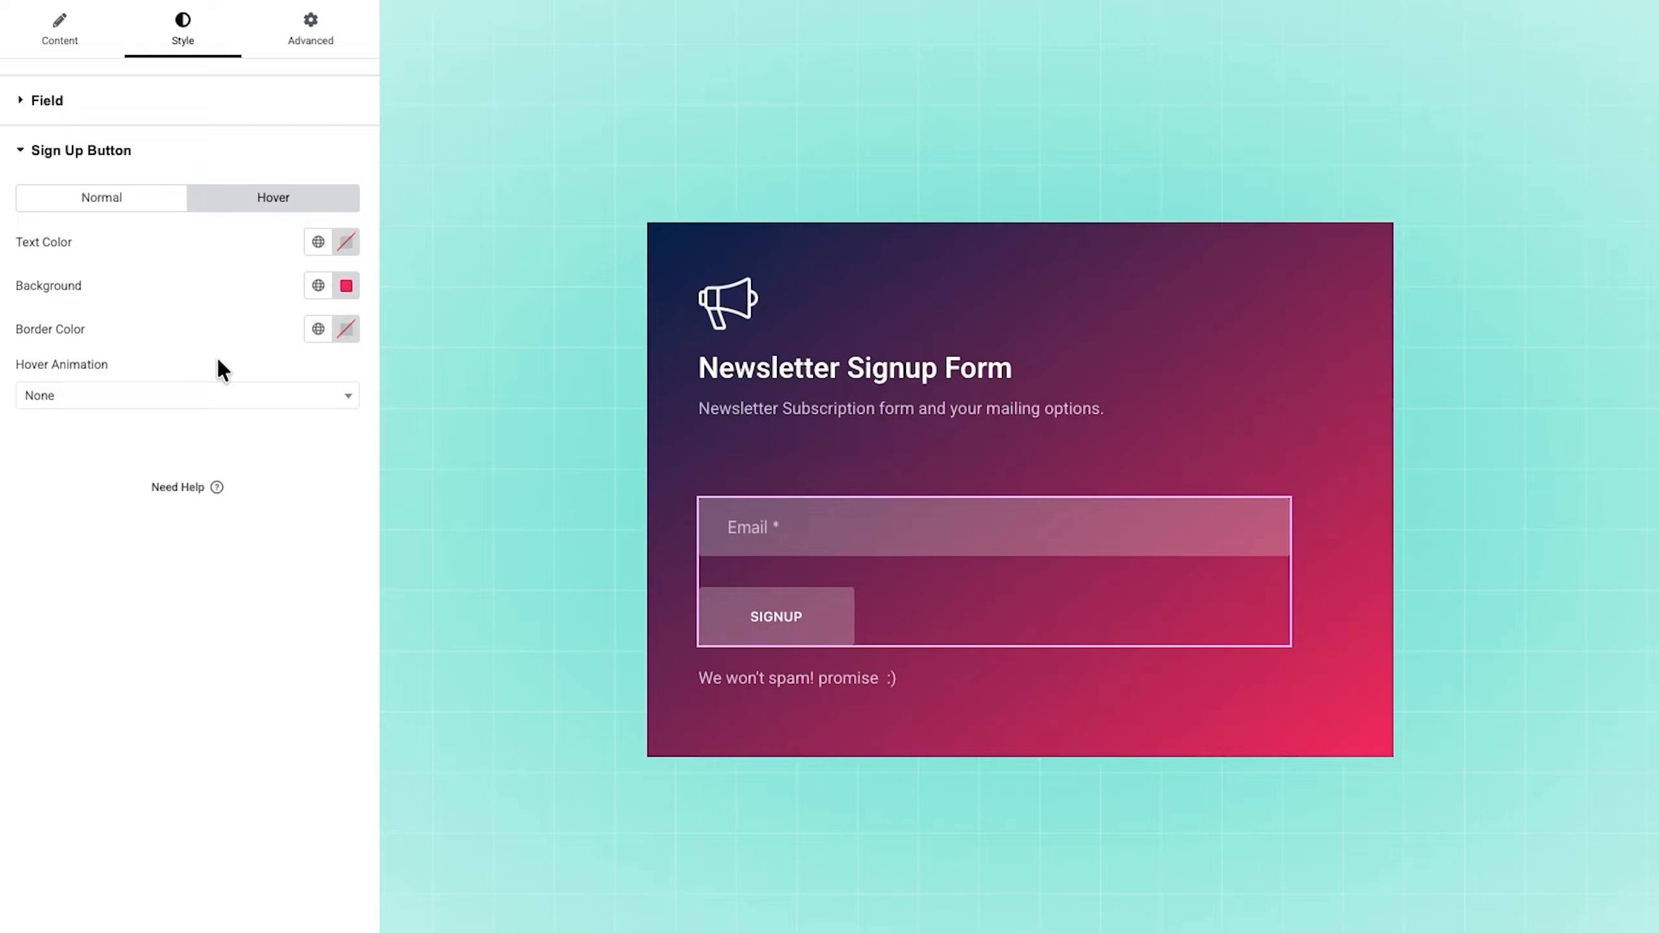
Step: Browse the hover animation options for the sign up button without choosing one
click(265, 392)
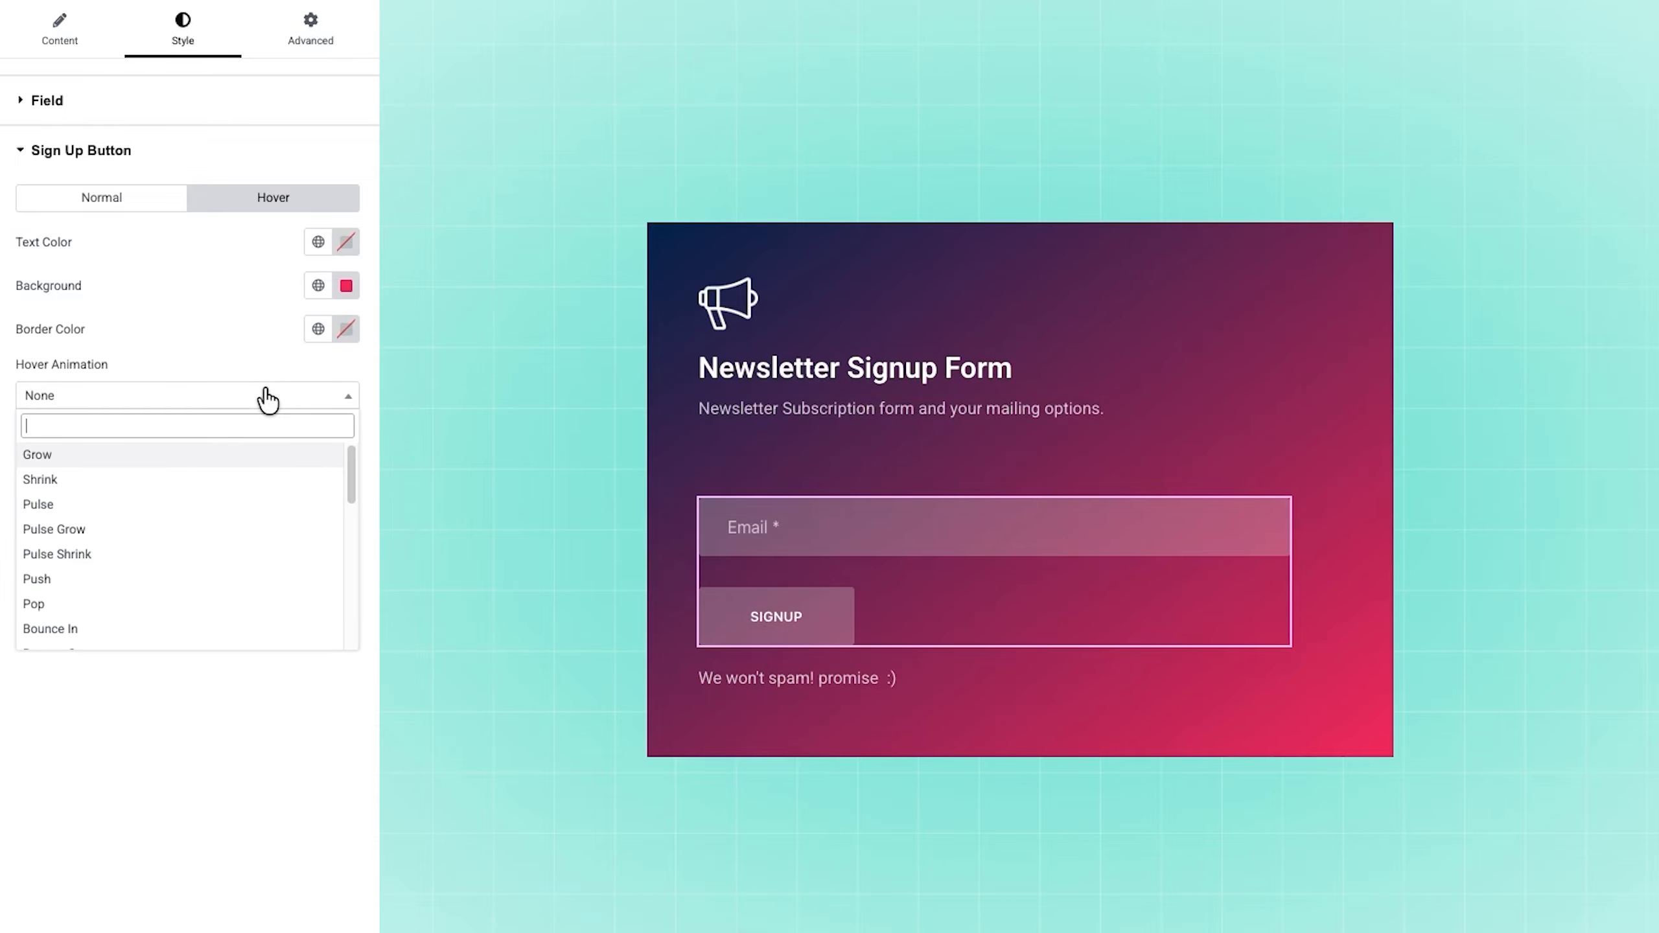
scroll(234, 490, down, 10)
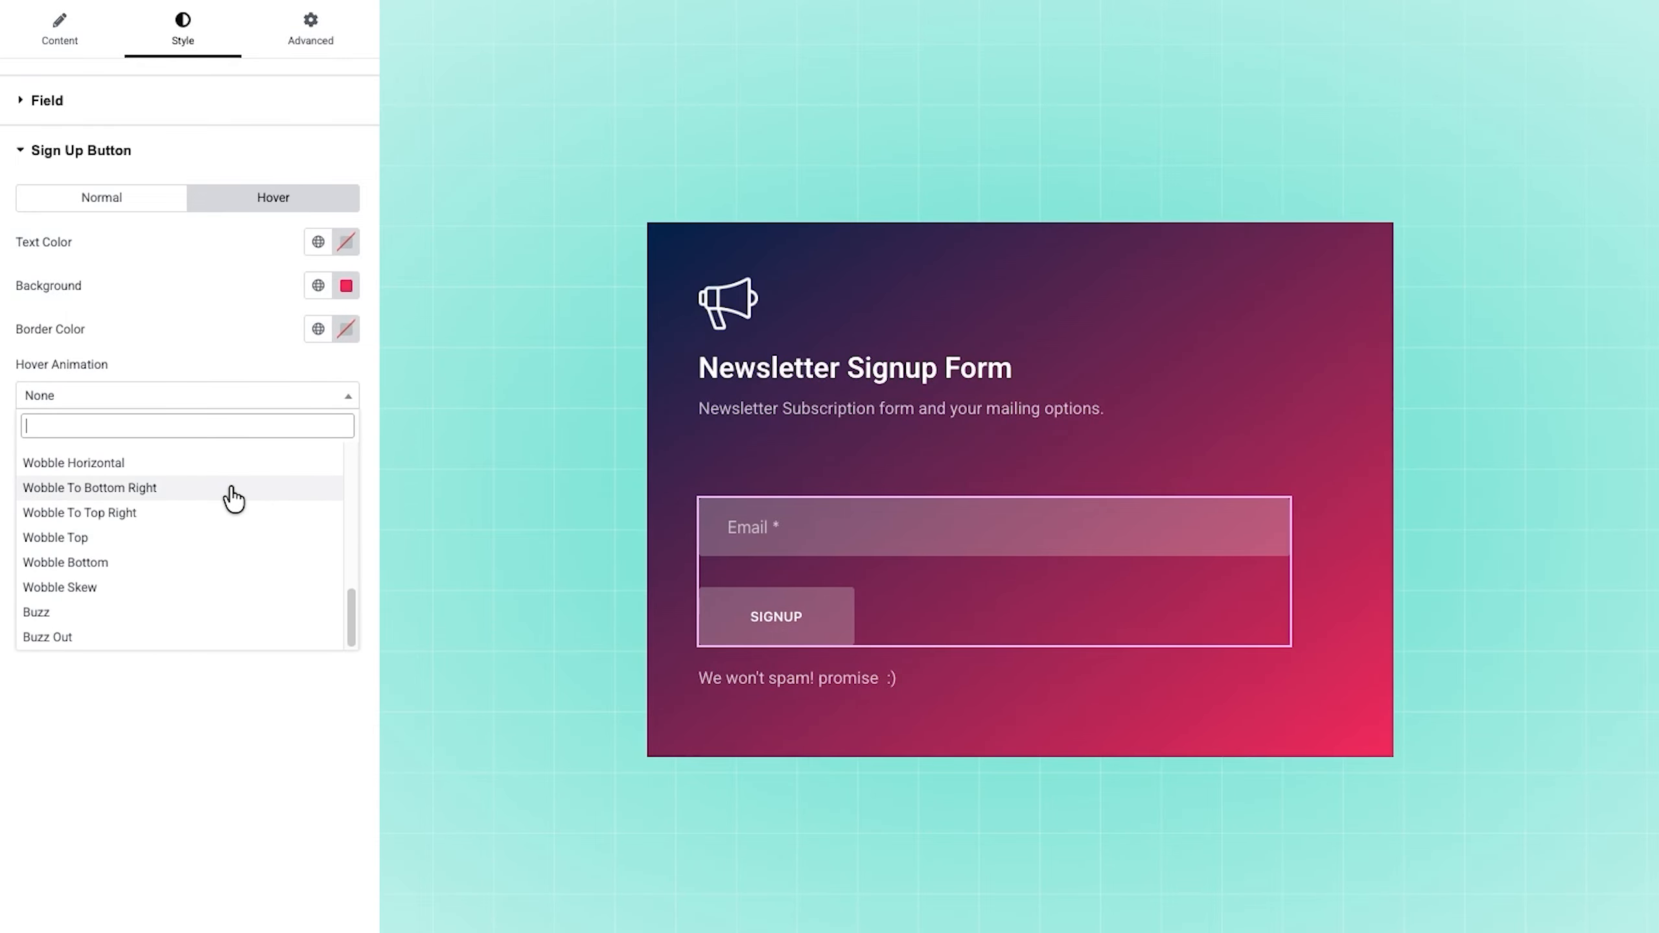
scroll(192, 634, up, 15)
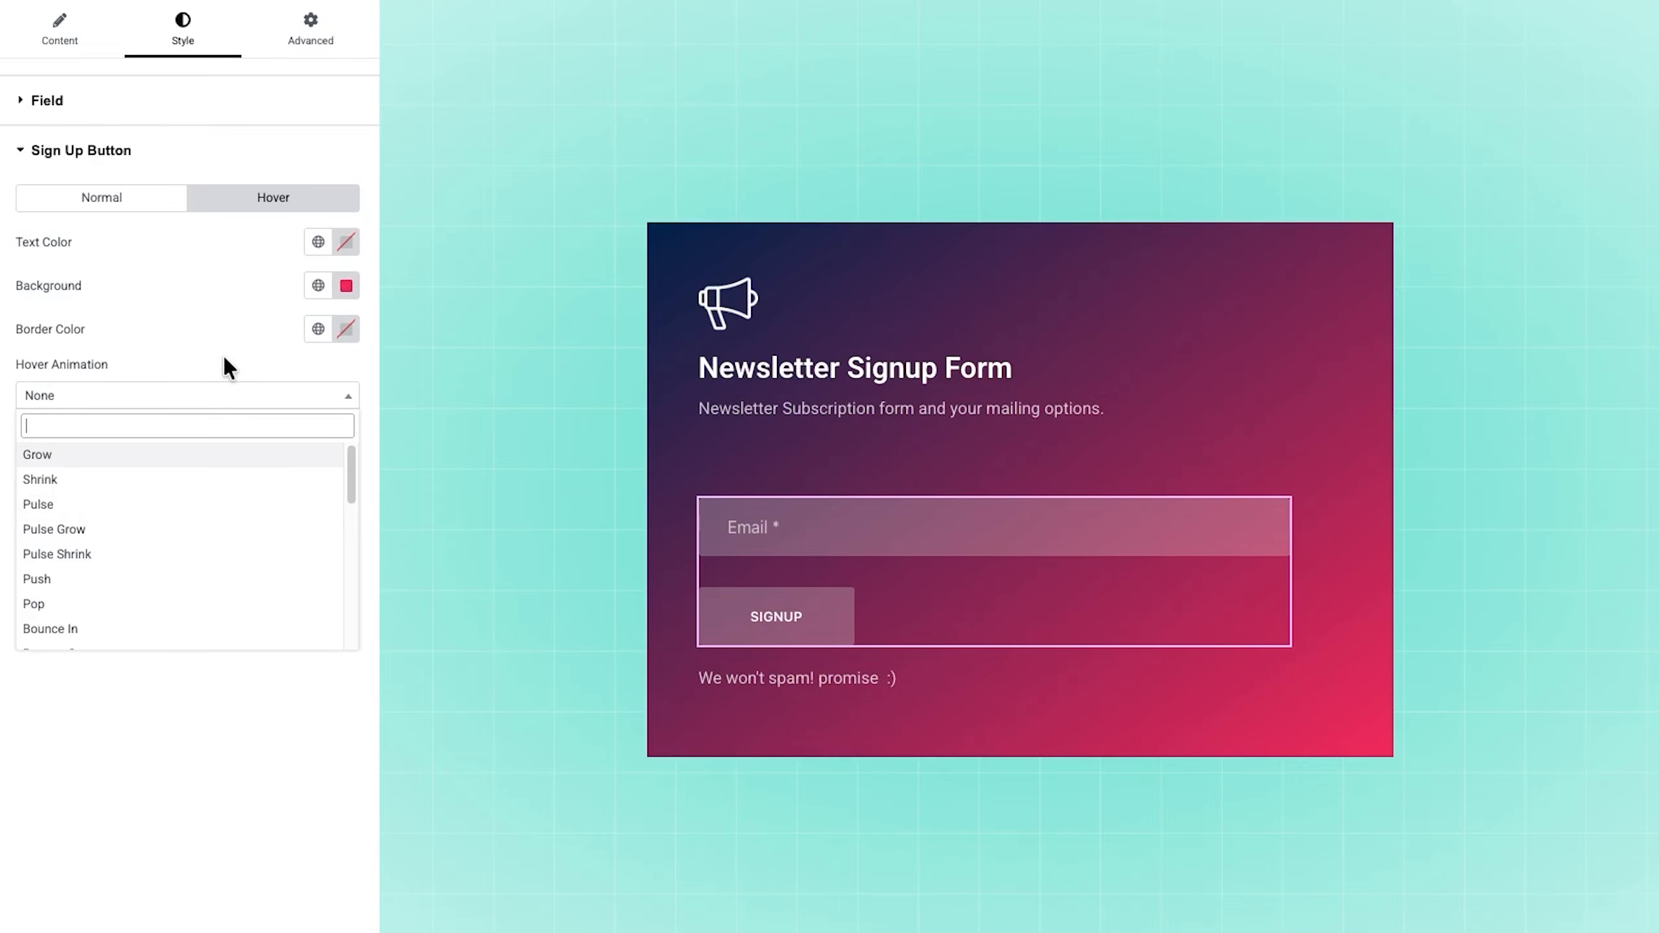
click(253, 407)
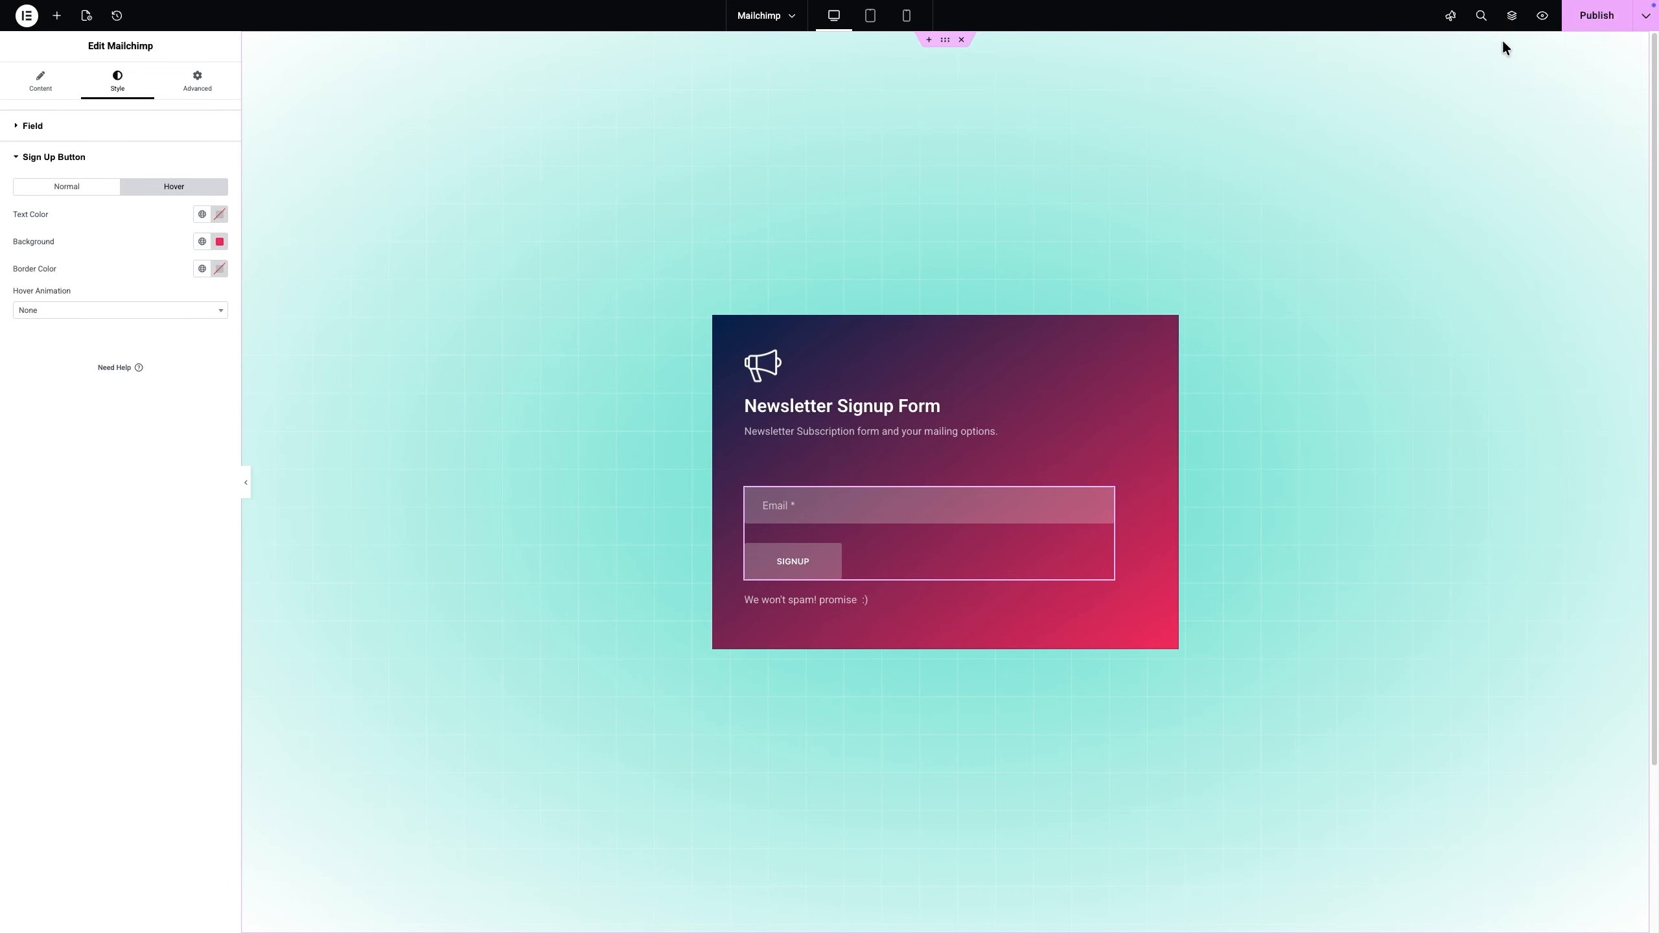
Step: Publish the Mailchimp page and open its preview
click(1584, 16)
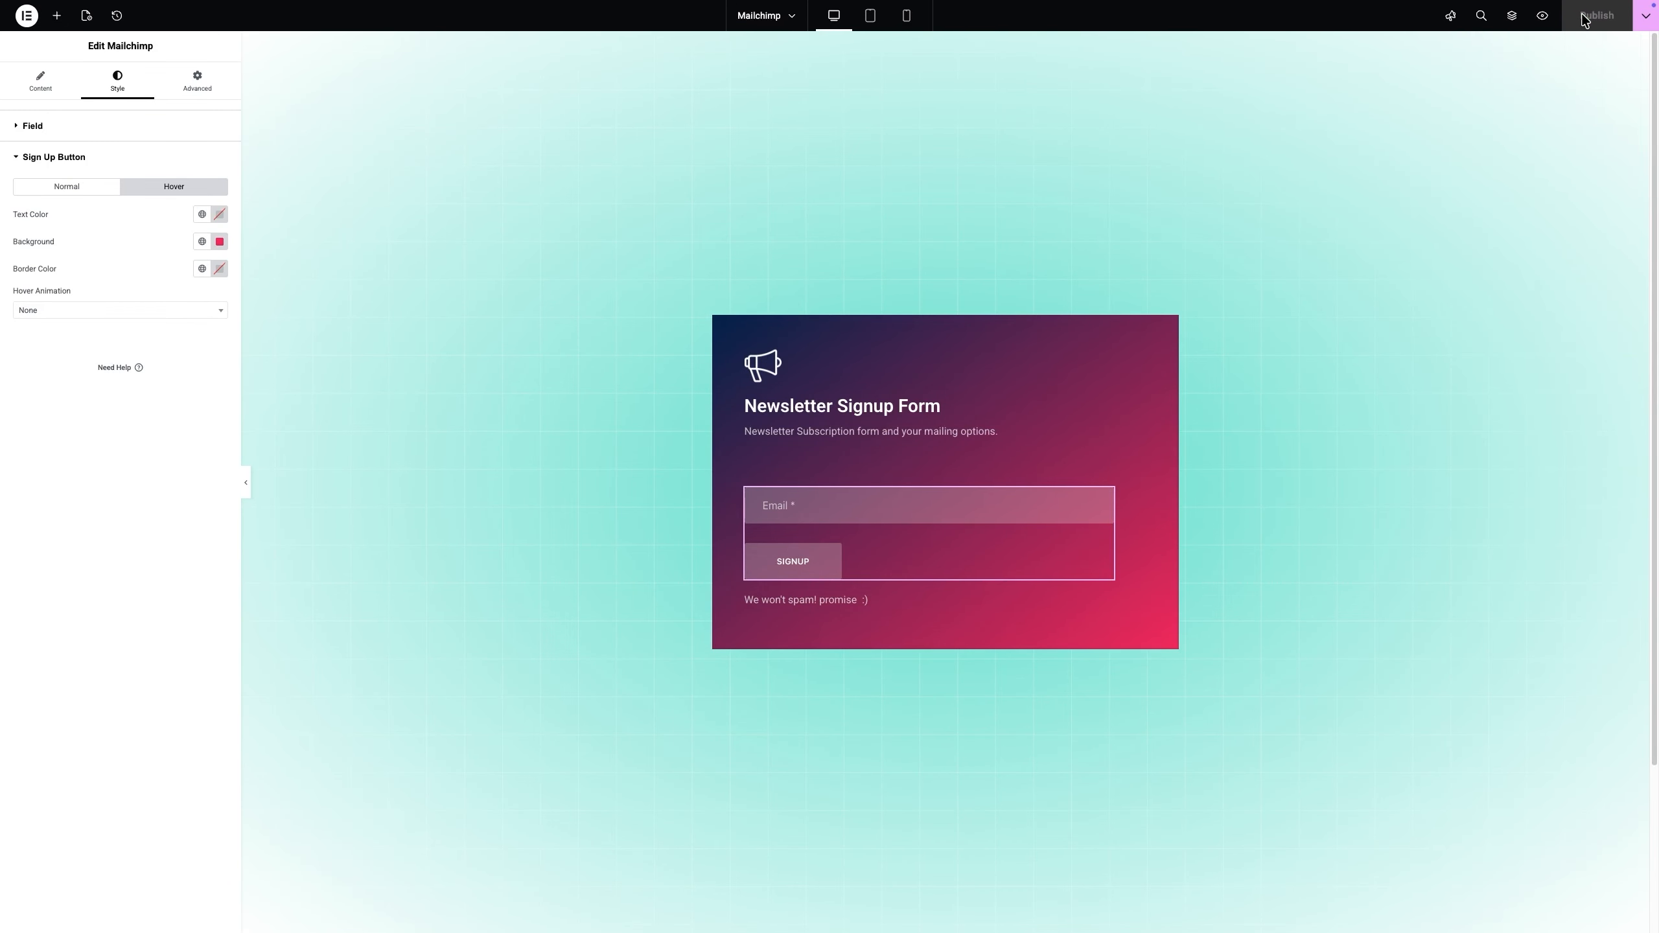
click(1543, 15)
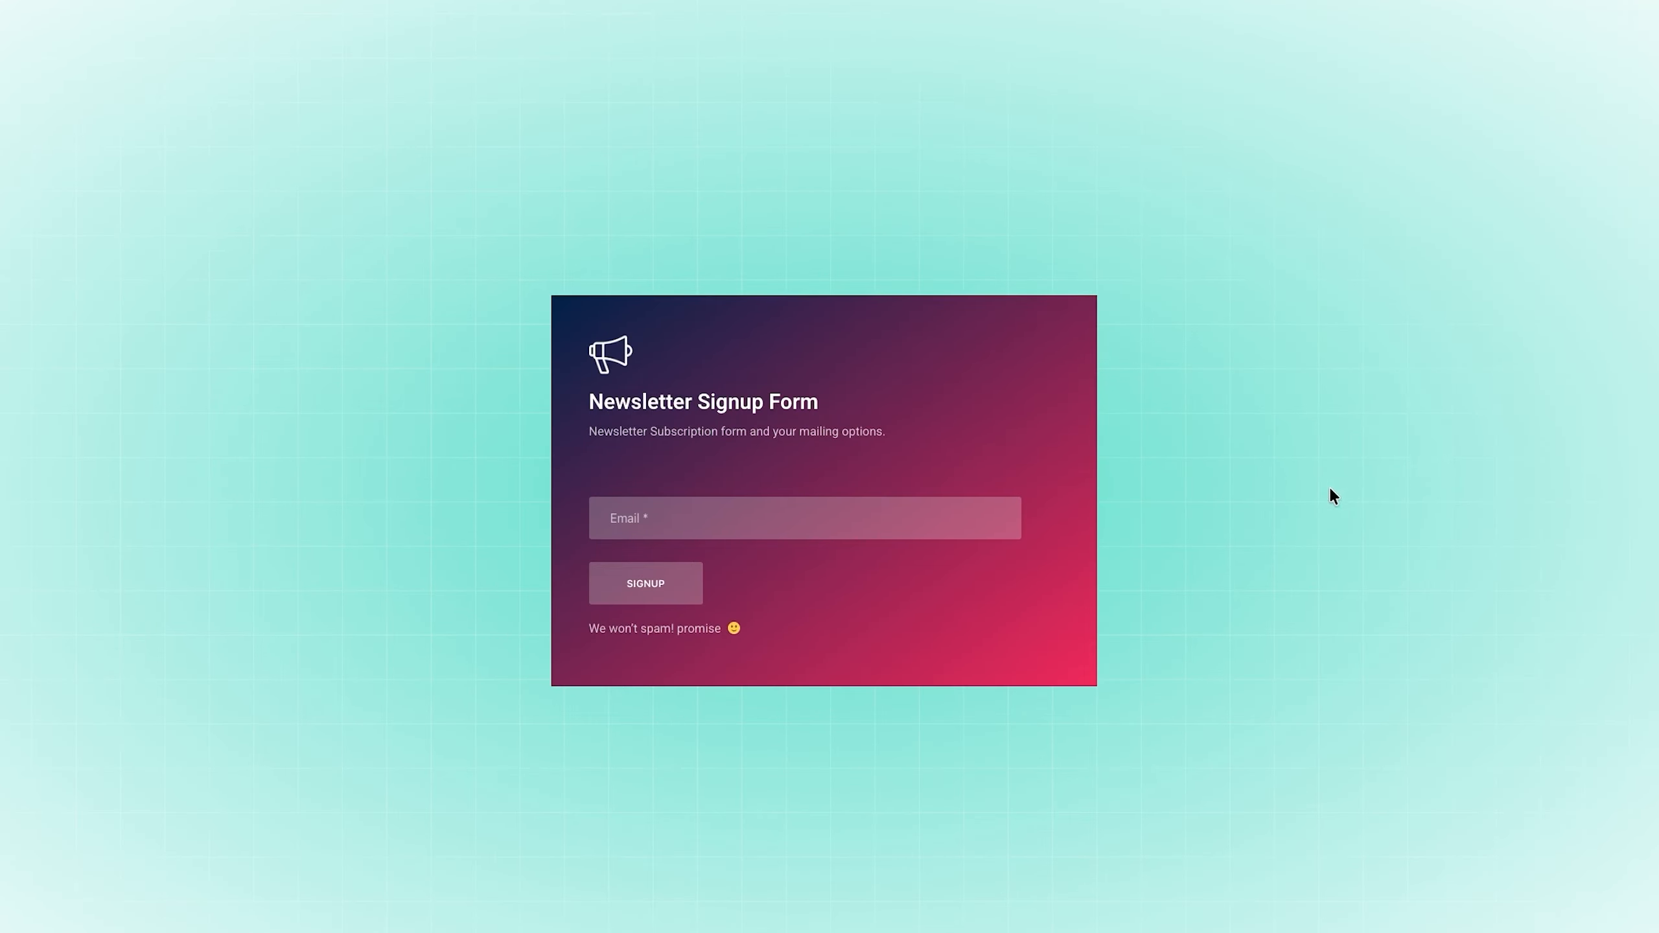
Step: Fill in the newsletter form's email field with the subscriber's e-mail address and dismiss the autofill suggestions
click(846, 523)
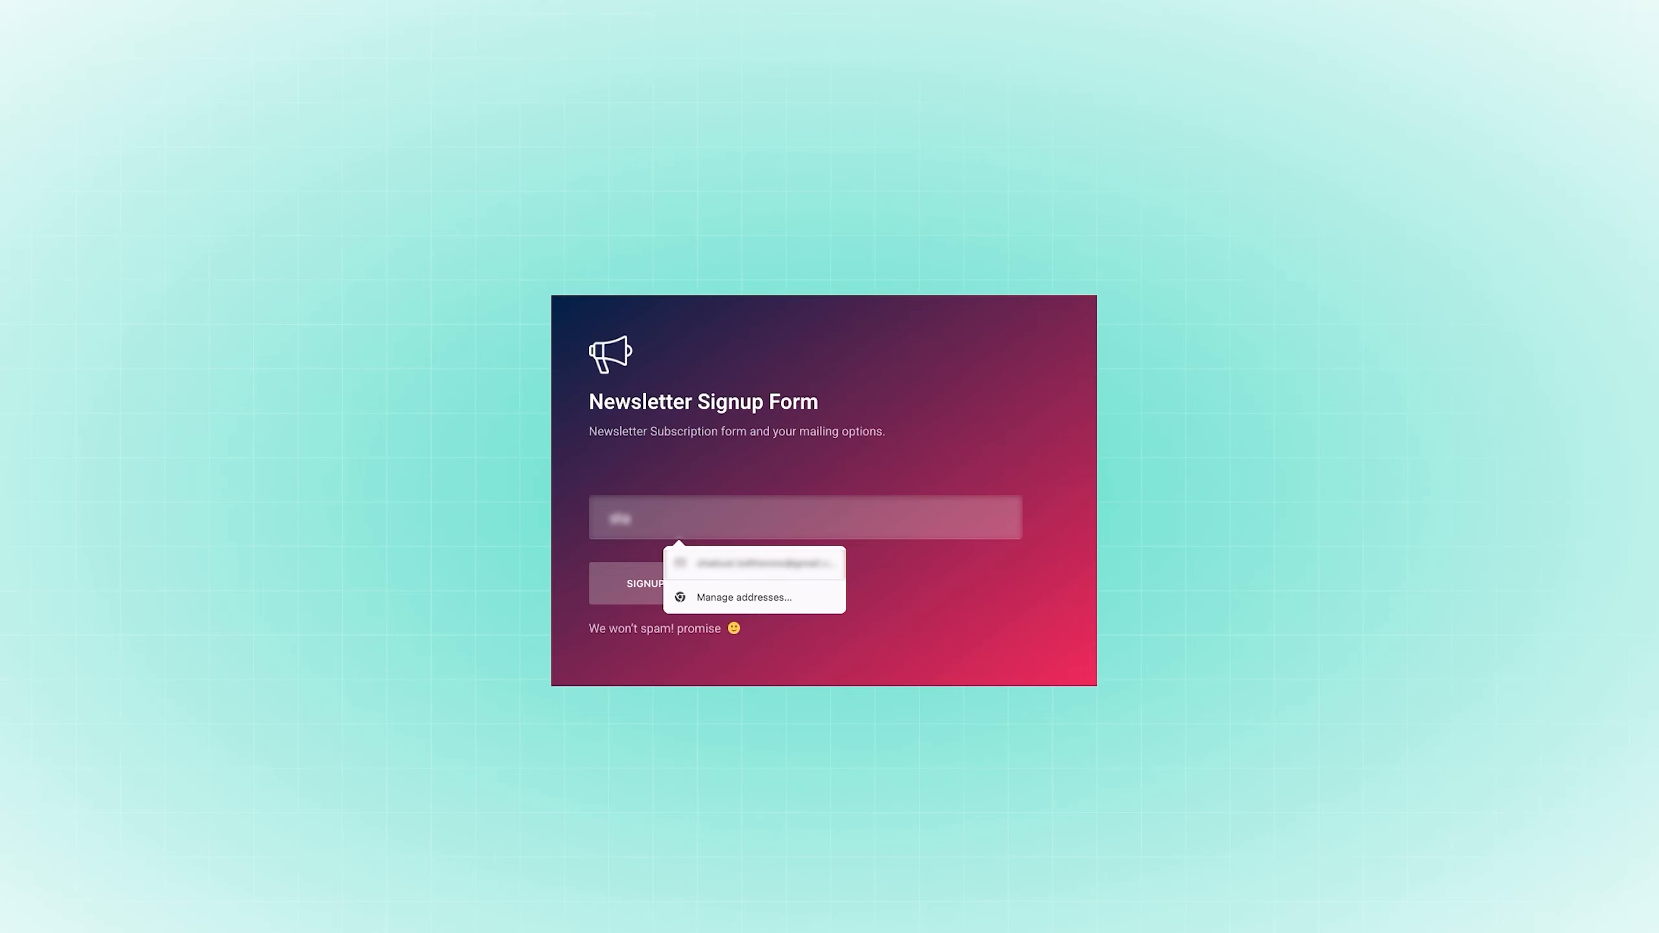
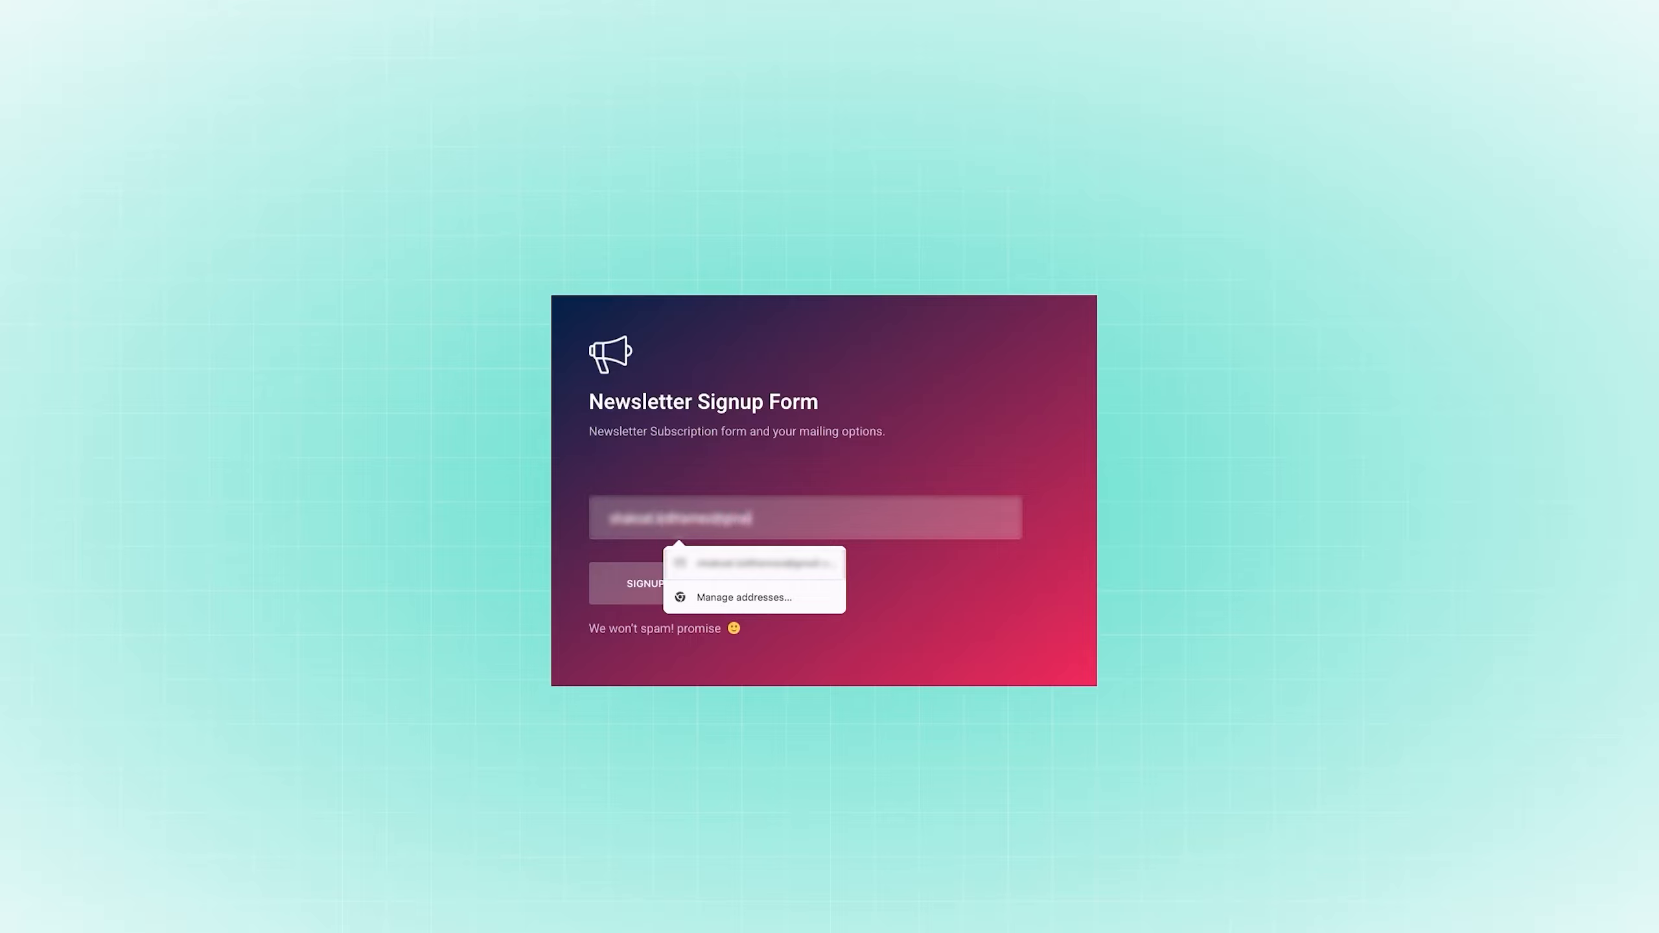
click(883, 584)
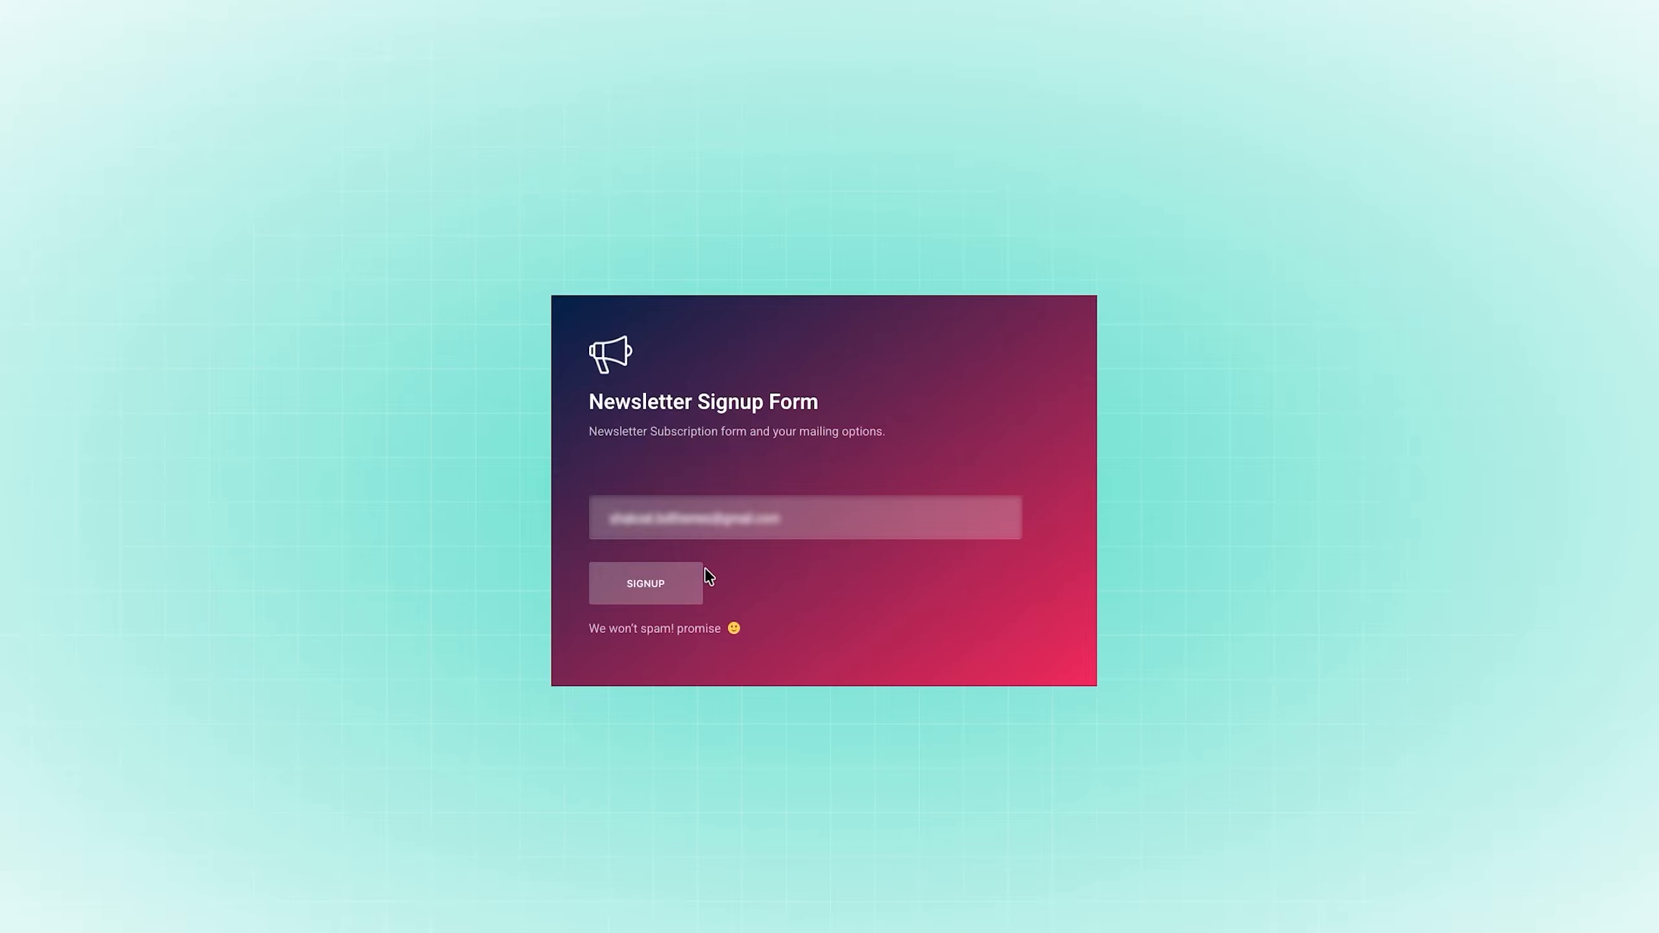